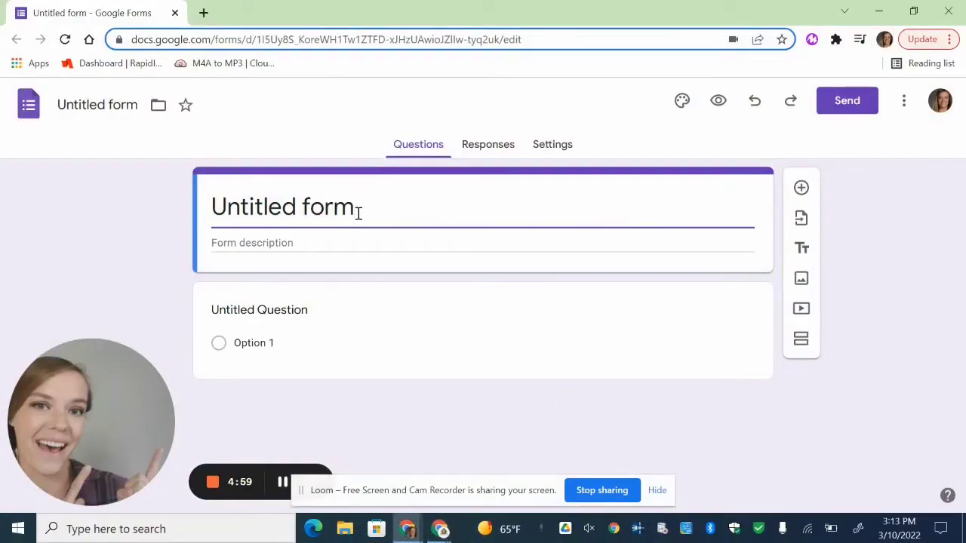
- Replace the form's title with "Favorite Pics"
key(BackSpace)
key(BackSpace)
key(BackSpace)
key(BackSpace)
key(BackSpace)
key(BackSpace)
key(BackSpace)
key(BackSpace)
key(BackSpace)
key(BackSpace)
key(BackSpace)
key(BackSpace)
key(BackSpace)
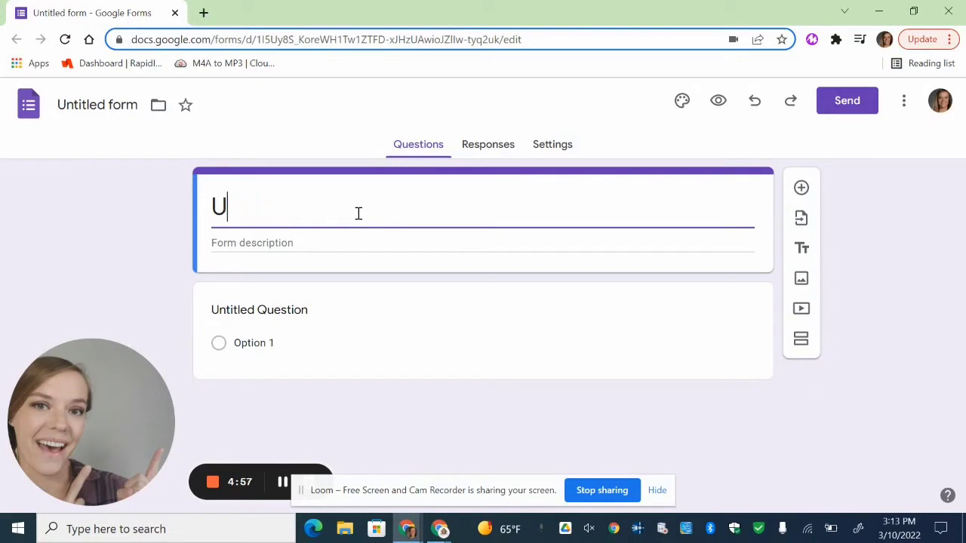
text(Favorte P)
key(BackSpace)
key(BackSpace)
key(BackSpace)
key(BackSpace)
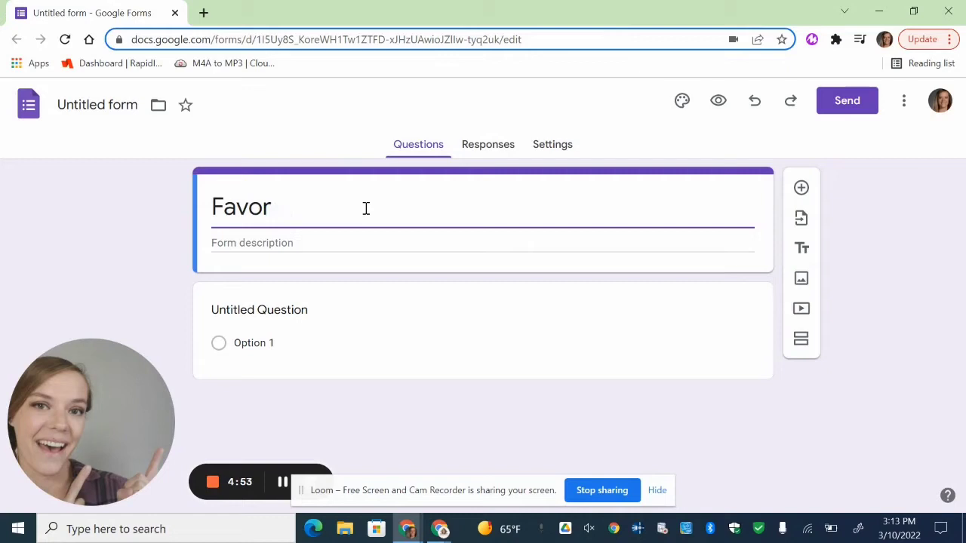
text(ite Pics)
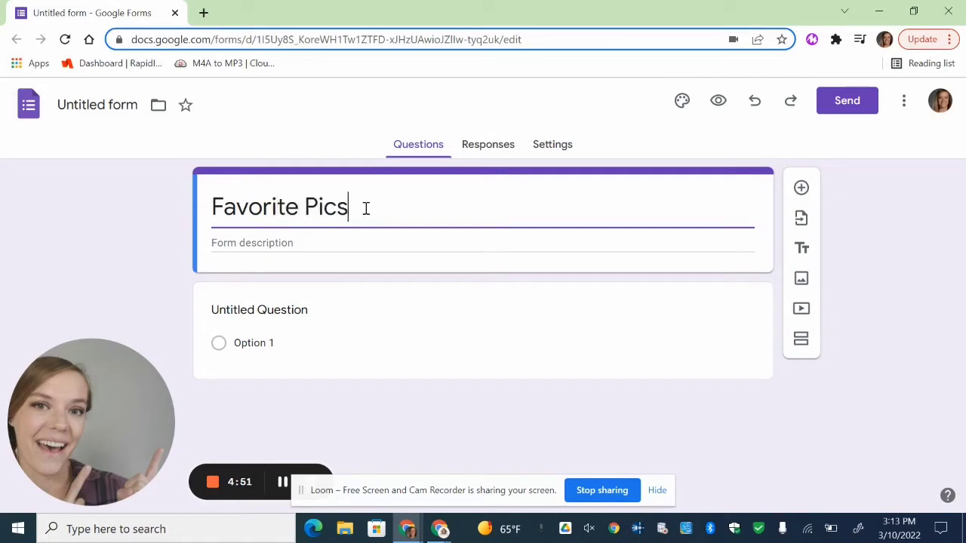
- Enter the form description "Choose all of your favorites from these questions!"
click(263, 240)
text(dho)
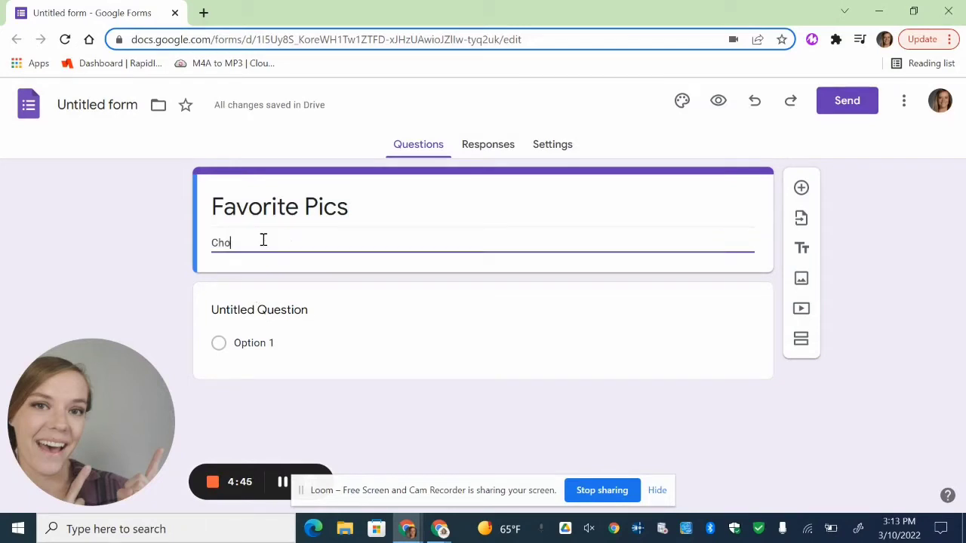
text(ose all of your favori)
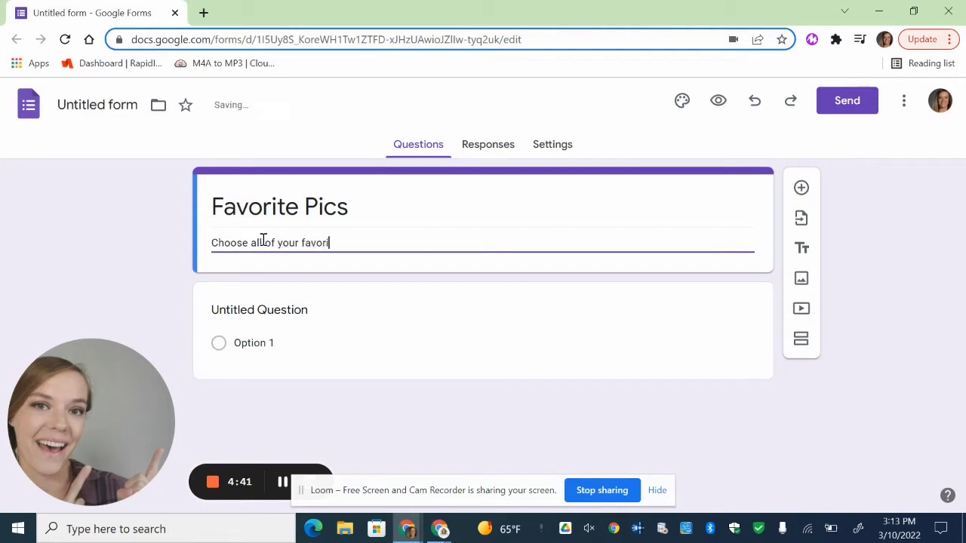
text(tes from these questions!)
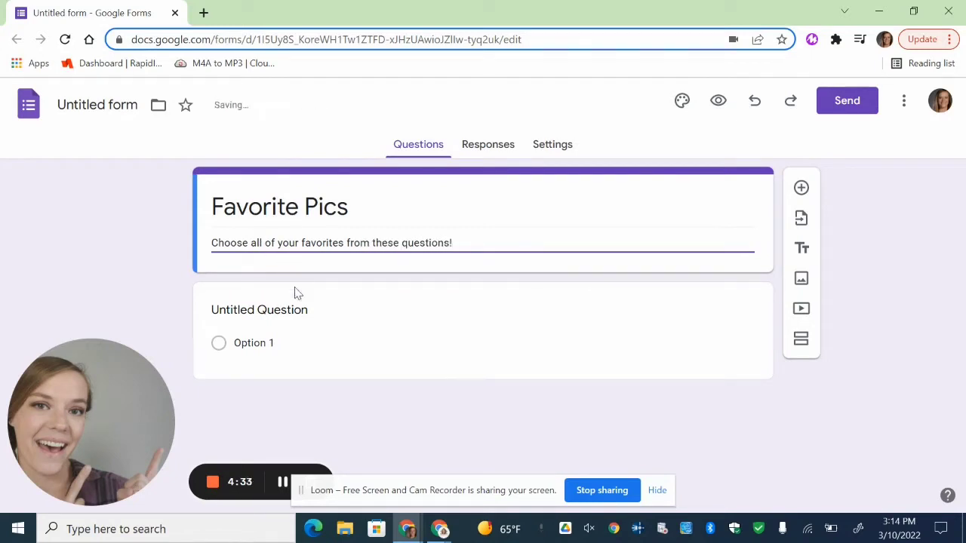
- Title the first question "Favorite Candy" and set its question type to Multiple choice
click(290, 312)
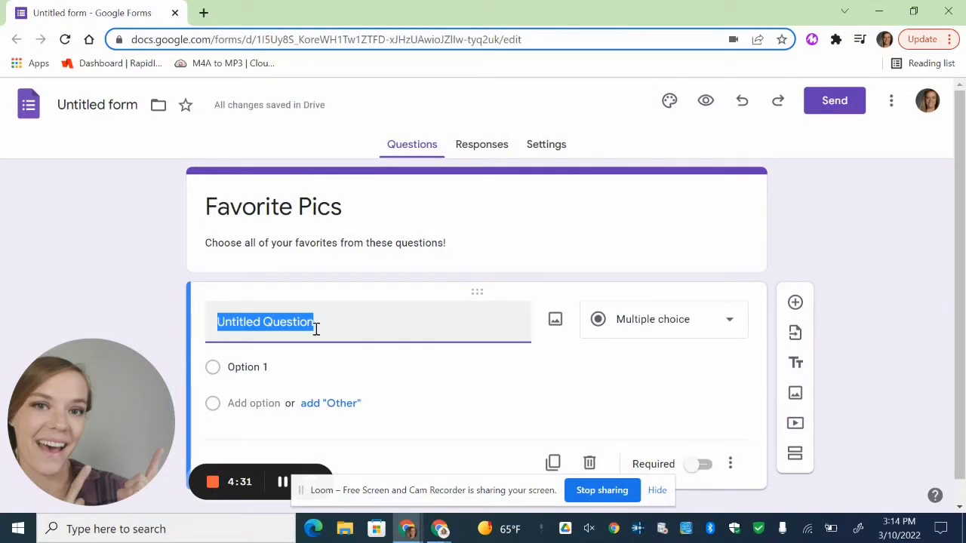
text(Favorte)
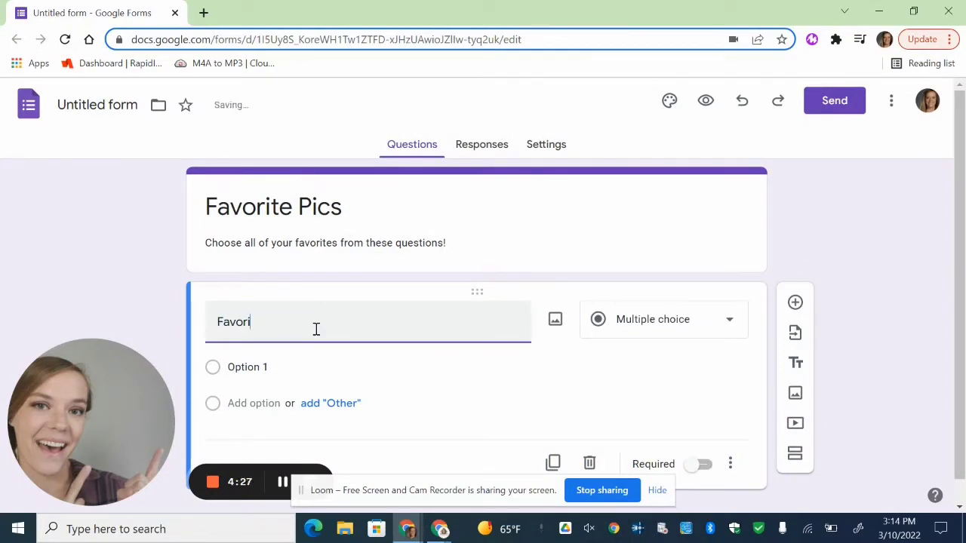
text(te Candy)
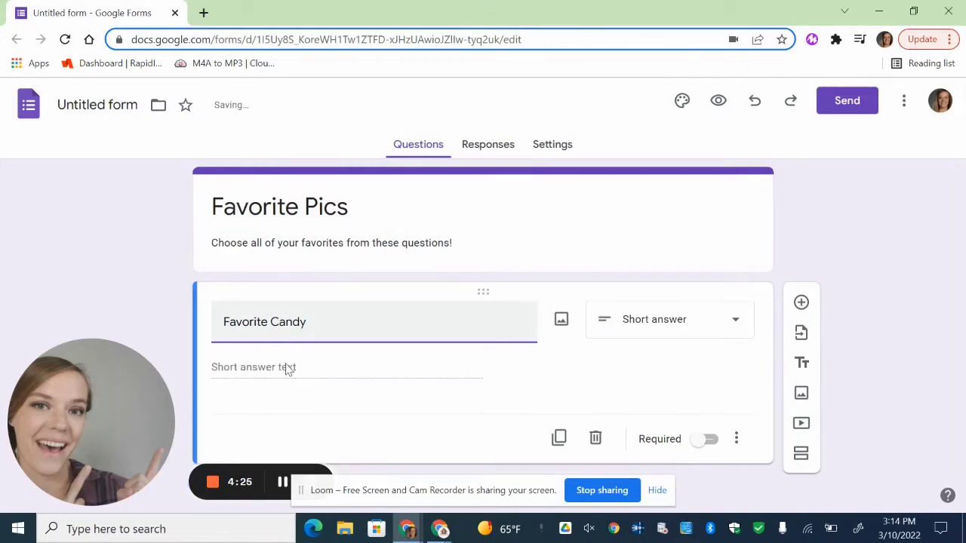
click(661, 327)
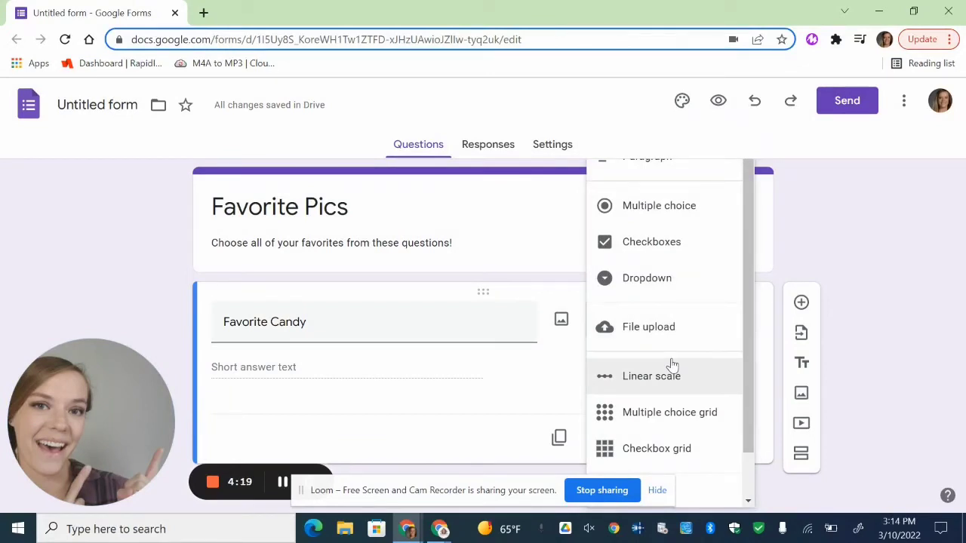
click(662, 207)
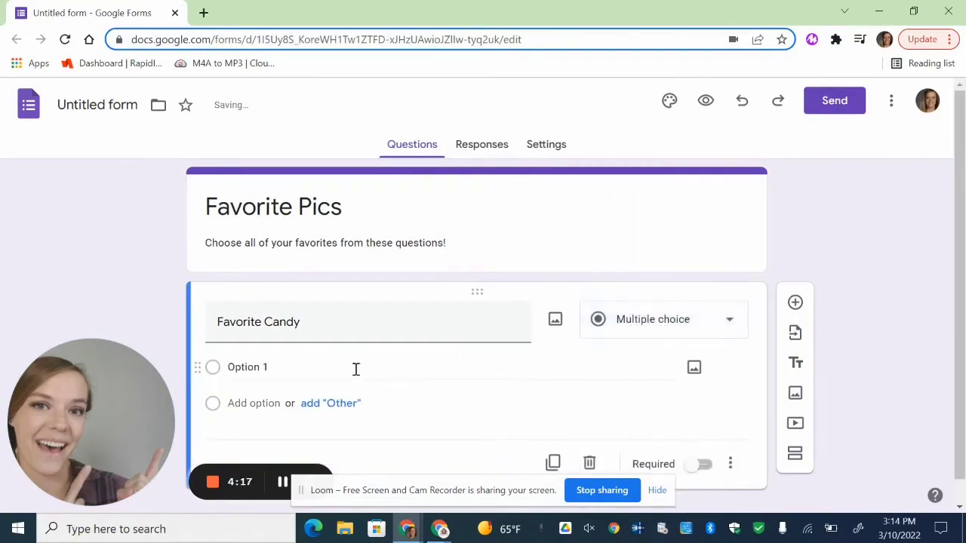
- Enter "Skittles" and "Snickers" as the first two answer options of the Favorite Candy question
click(276, 367)
text(SK)
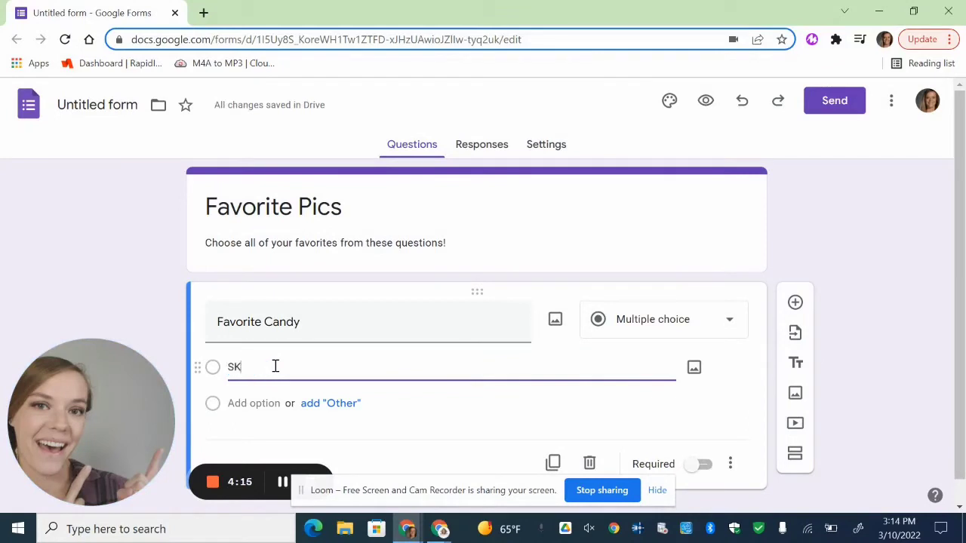
key(BackSpace)
key(BackSpace)
text(it)
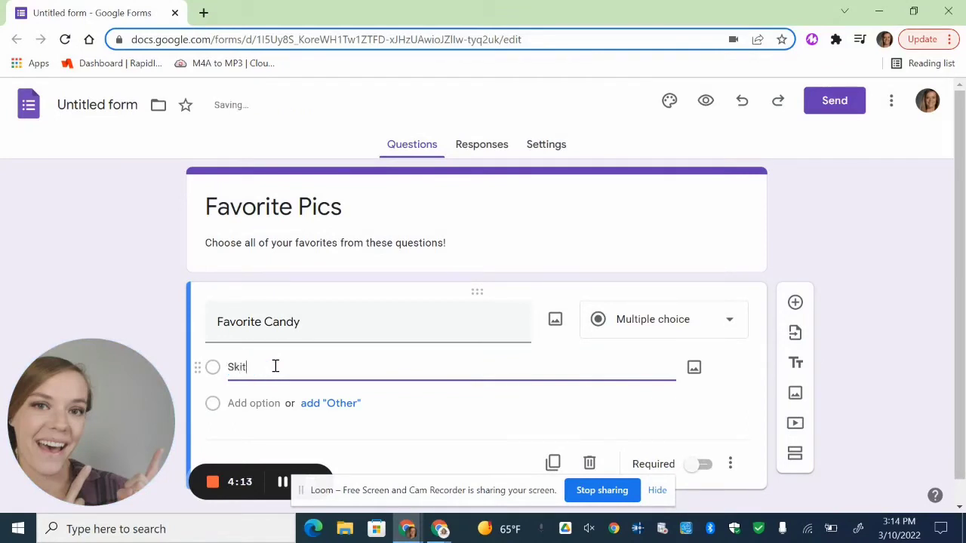
text(tles)
key(Return)
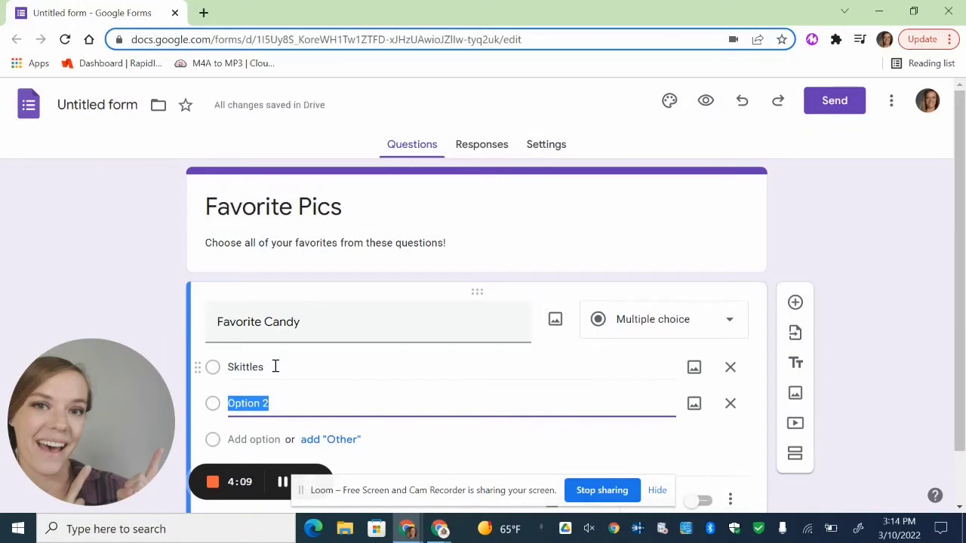
text(Snickers)
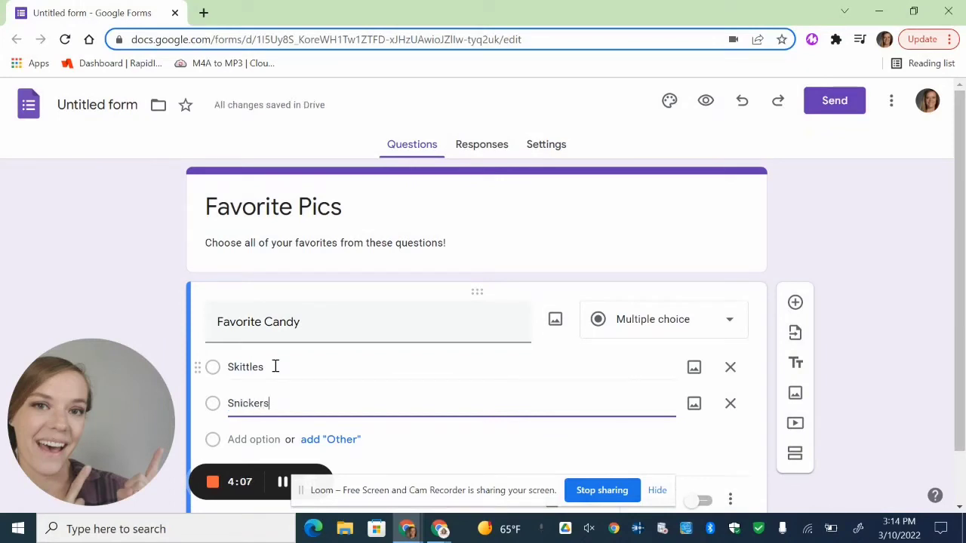
- Add "Reese's Peanut Butter Cups" as the third answer option of the Favorite Candy question
key(Return)
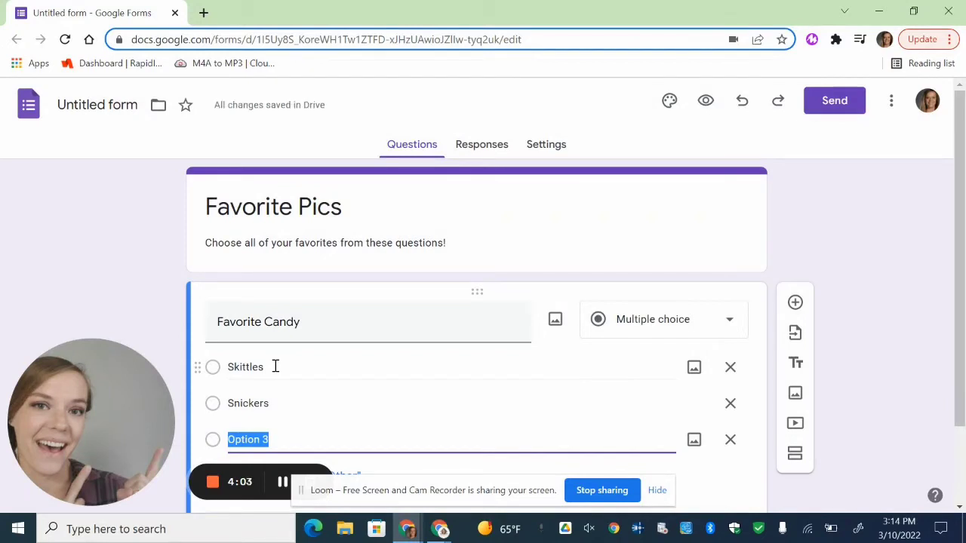
text(Ree)
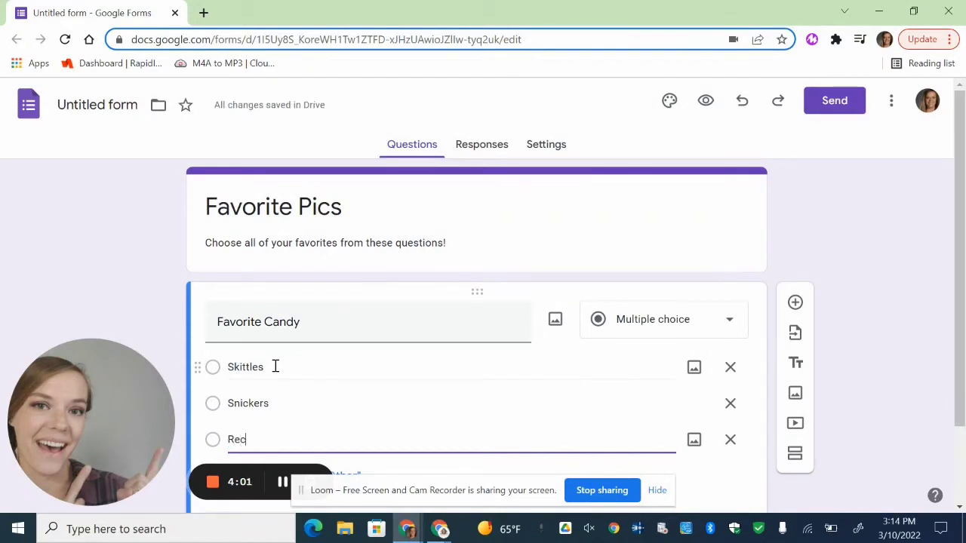
text(se)
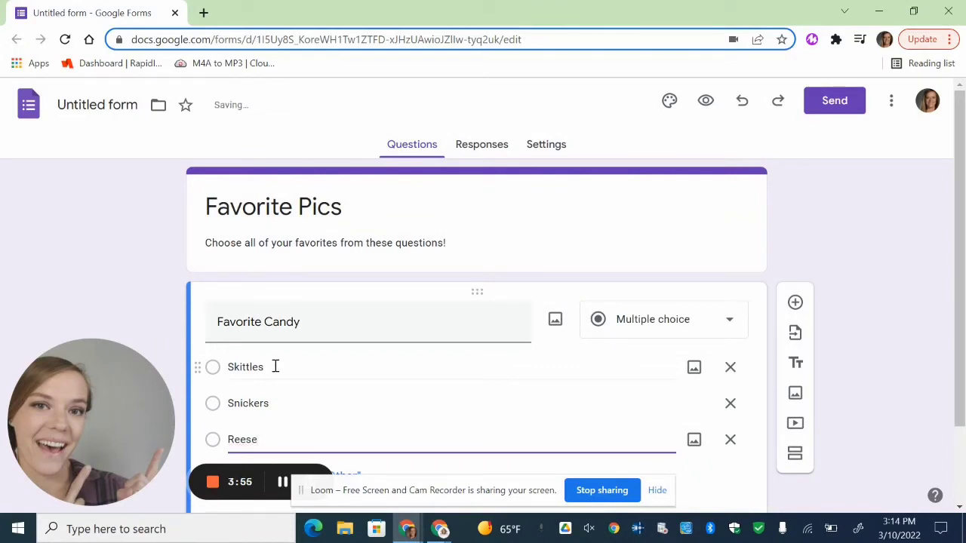
text('s Peanut Butter)
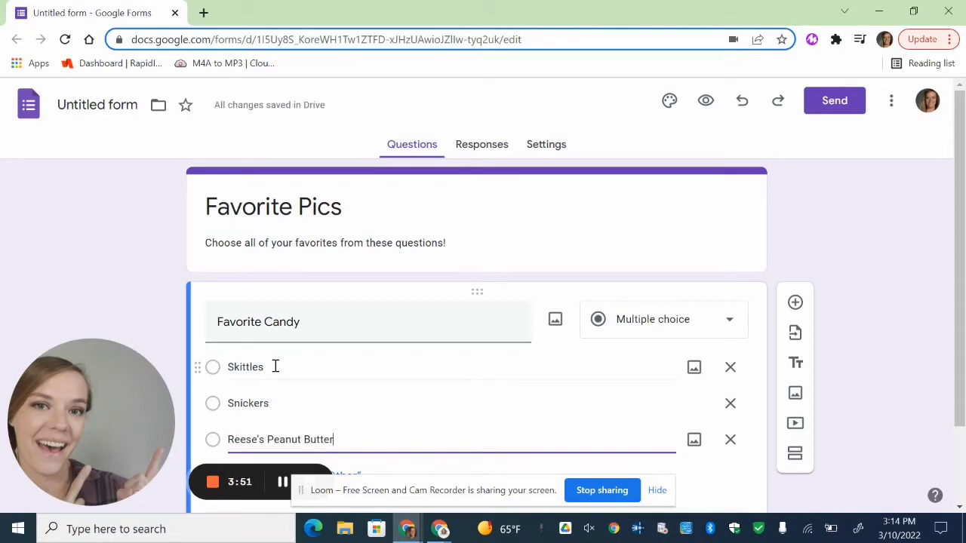
text( Cups)
- Add "Twix" and "Chewy Sprees" as the fourth and fifth answer options of the Favorite Candy question
key(Return)
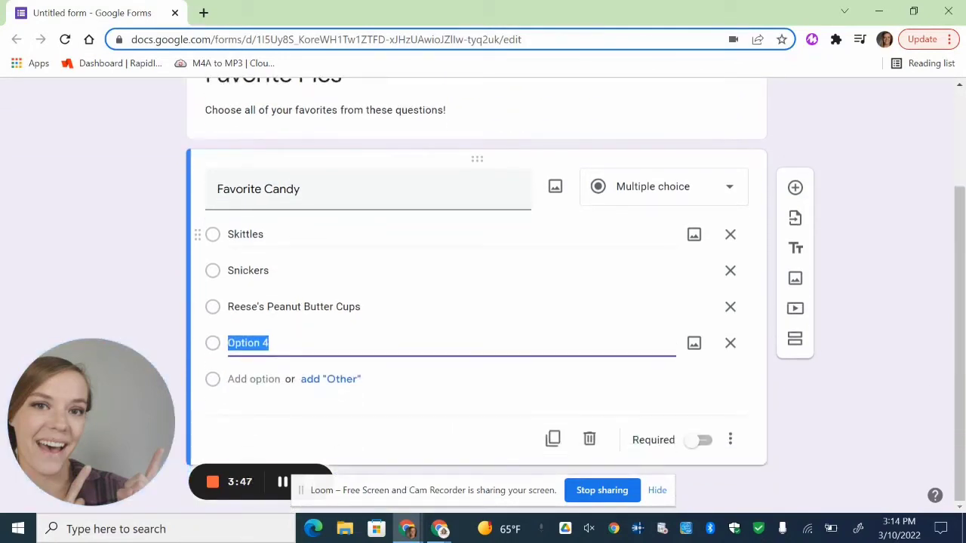
text(T)
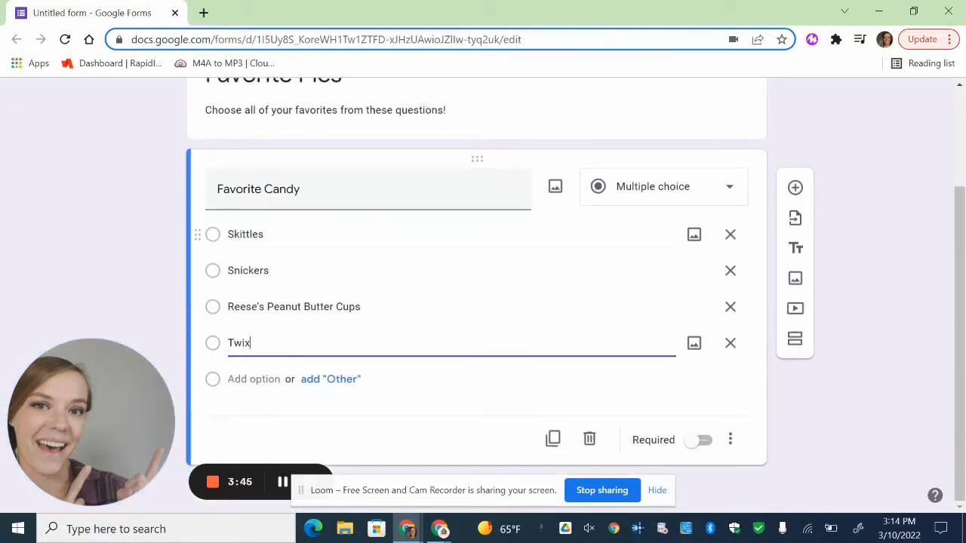
text(wix)
key(Return)
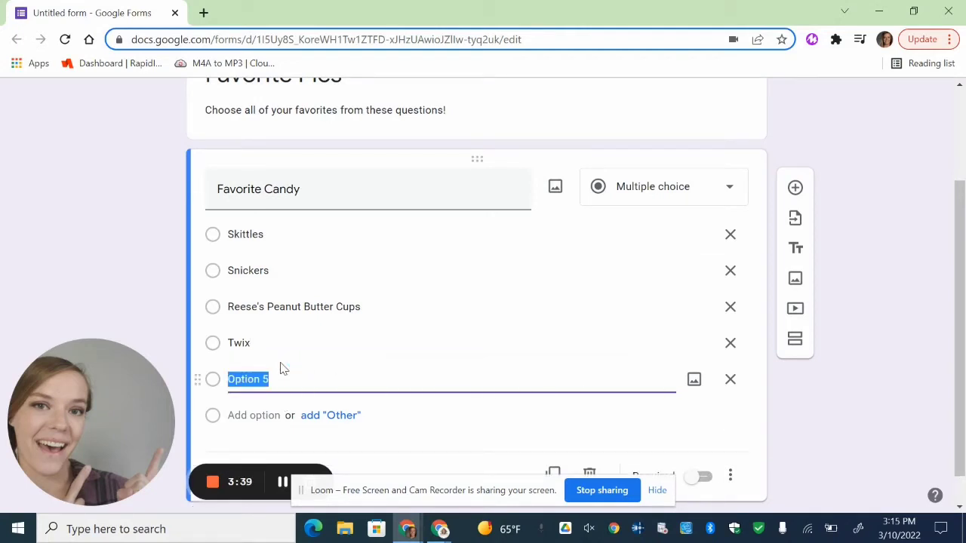
text(Ch)
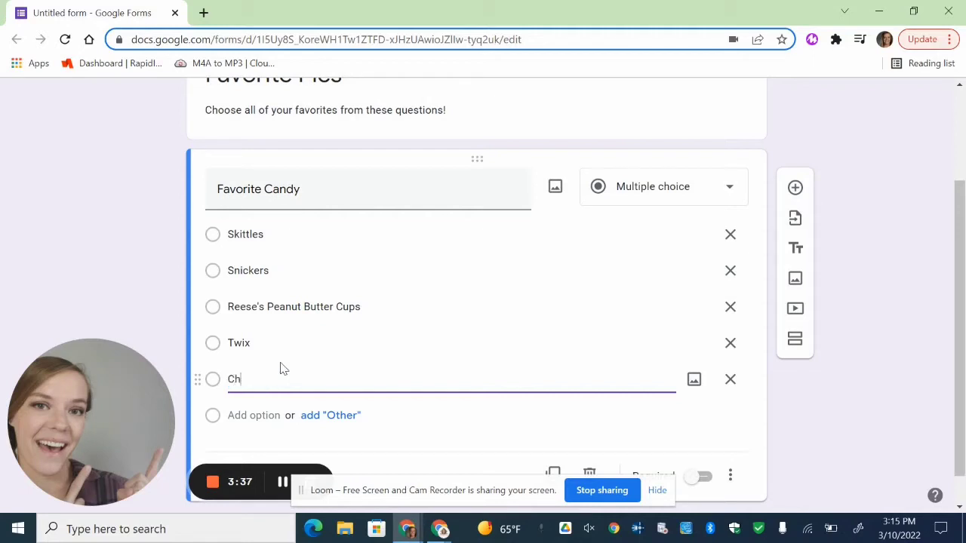
text(ewy Spres)
- Add a new question below Favorite Candy and enter "Favorite" as its title
scroll(881, 415, down, 1)
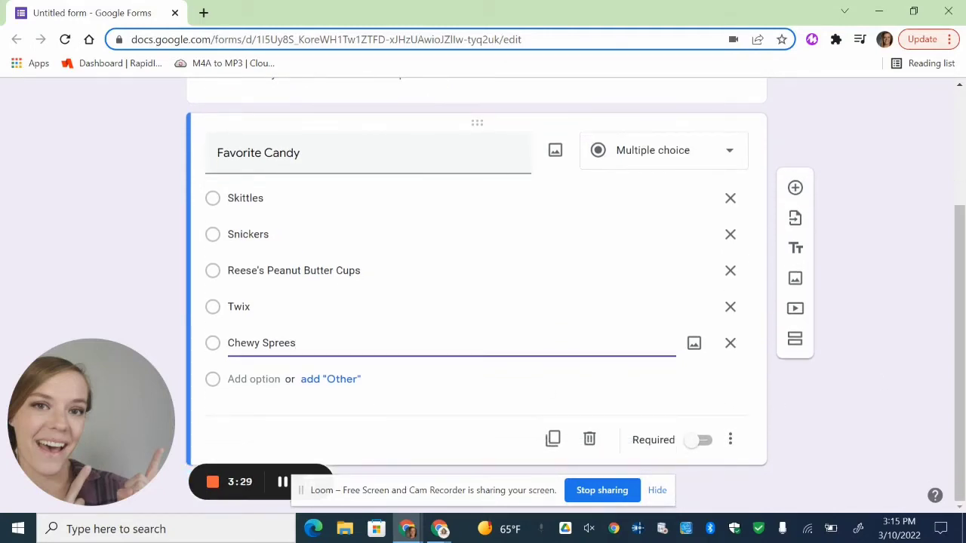
click(795, 187)
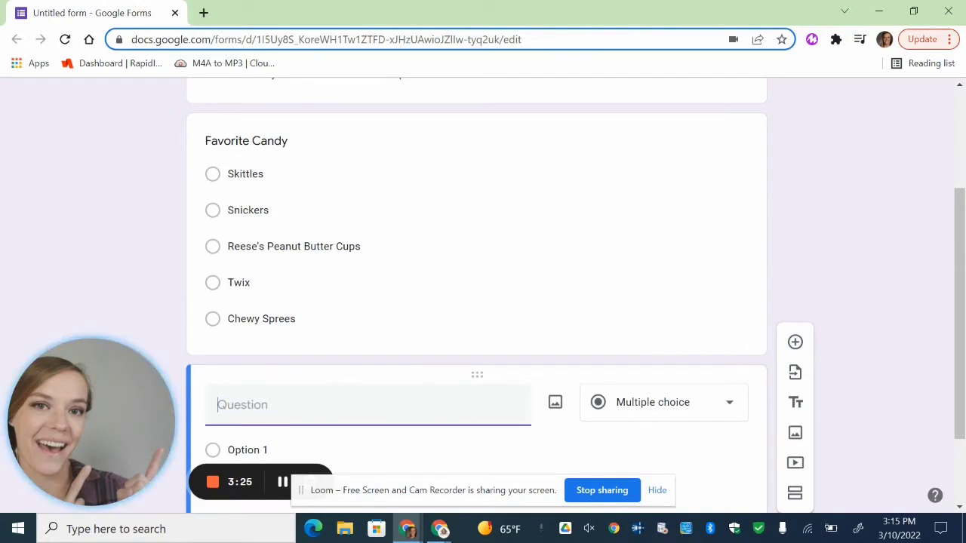
text(Favor)
text(ite)
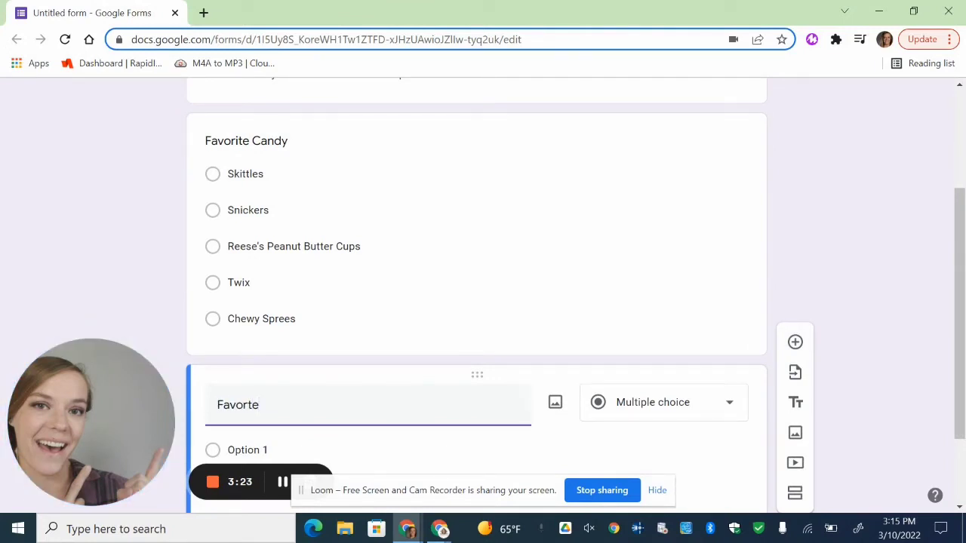
key(BackSpace)
key(BackSpace)
key(BackSpace)
text(ite)
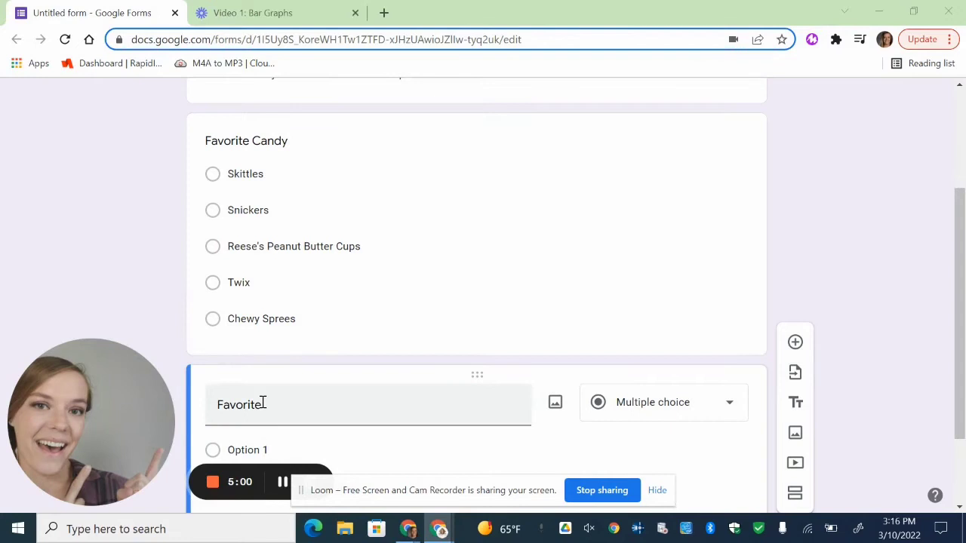
- Replace the second question's title with "Place you'd most like to travel" and set its type to Multiple choice
double_click(261, 403)
text(Plac)
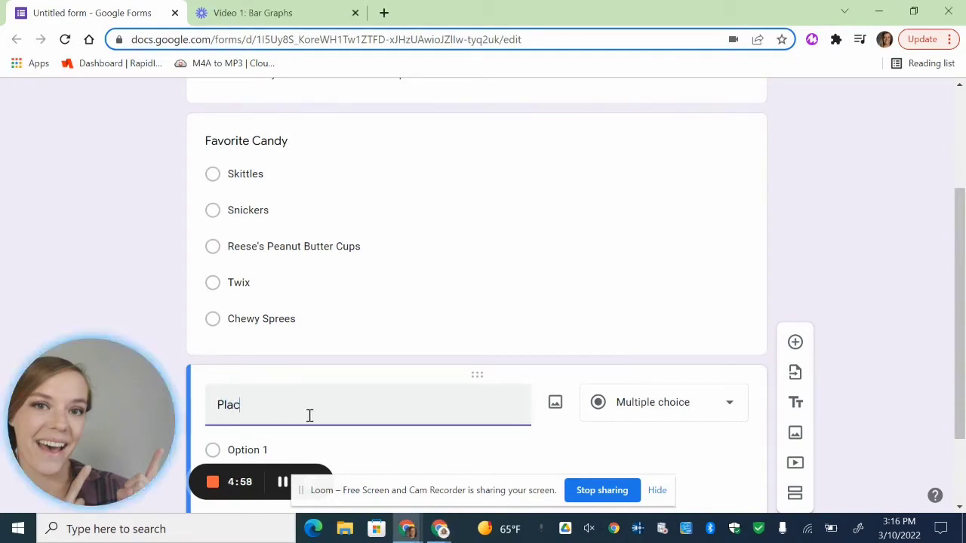
text(e you'd)
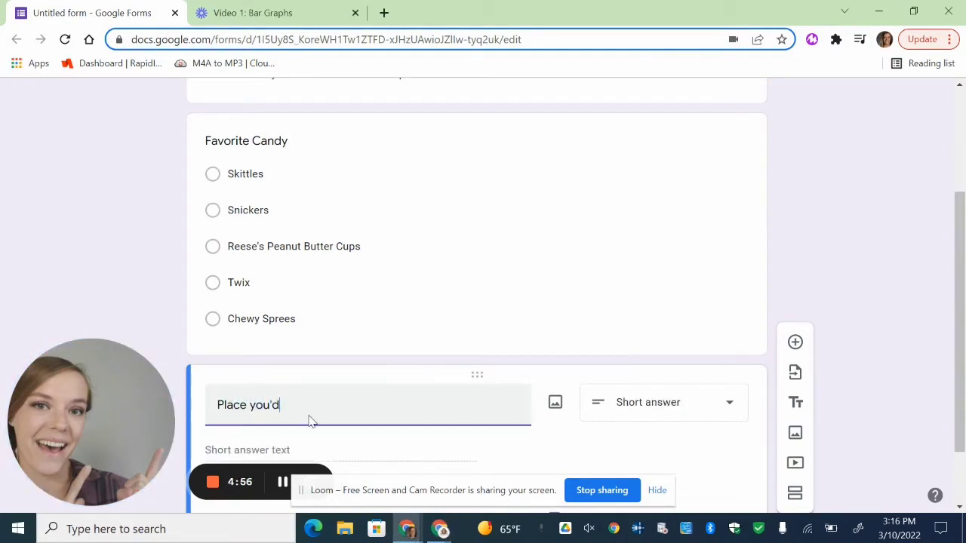
text( most like to travel)
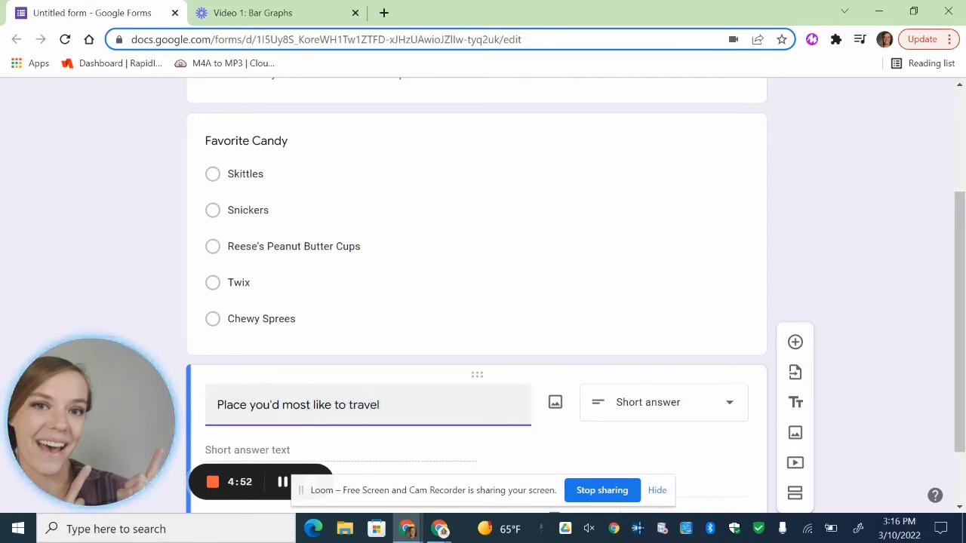
scroll(310, 415, down, 1)
click(664, 321)
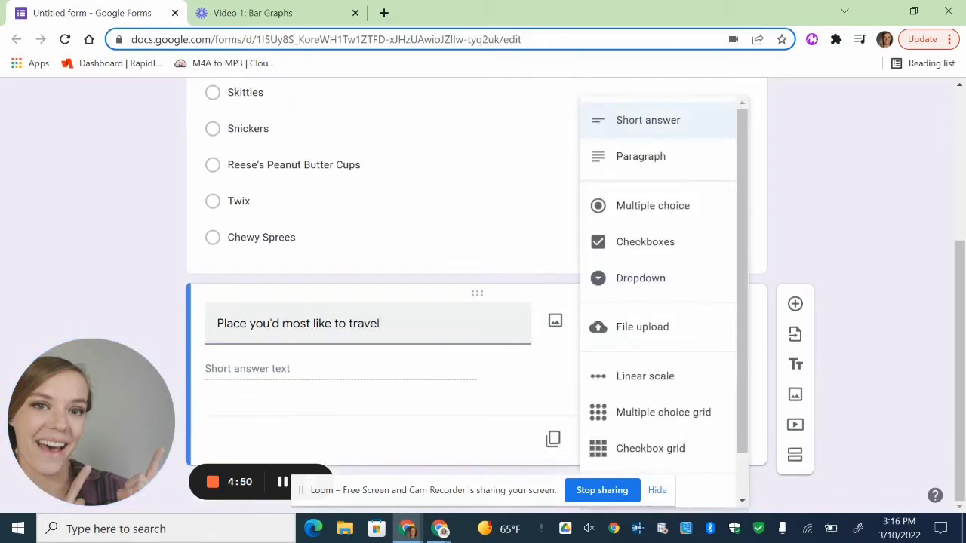
click(654, 204)
- Name the travel question's first answer option "Beach Resort" and add a second option below it
click(247, 368)
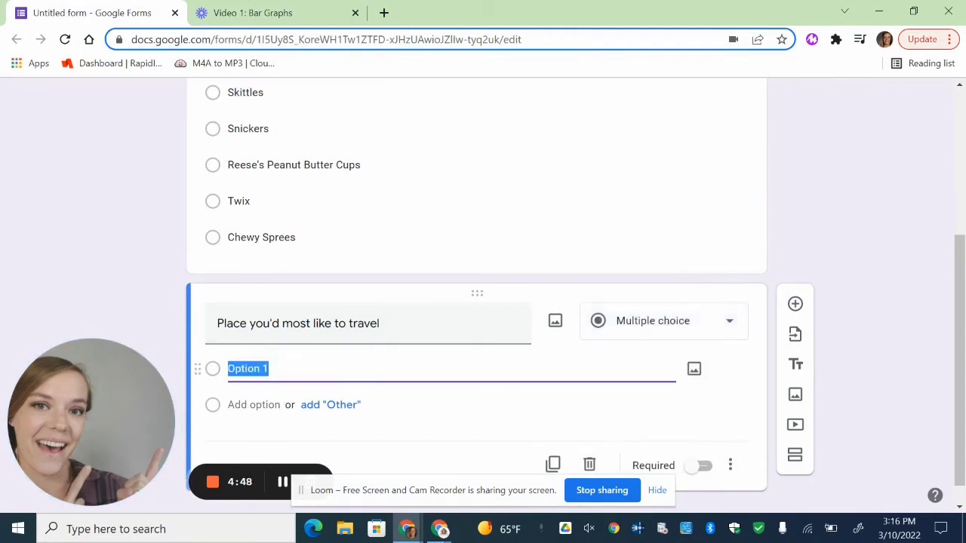
text(B)
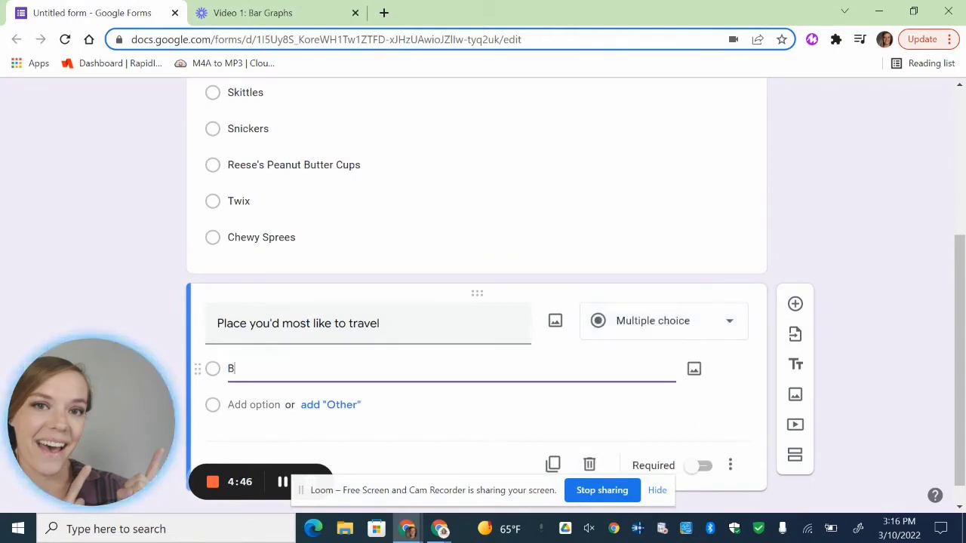
text(each Resor)
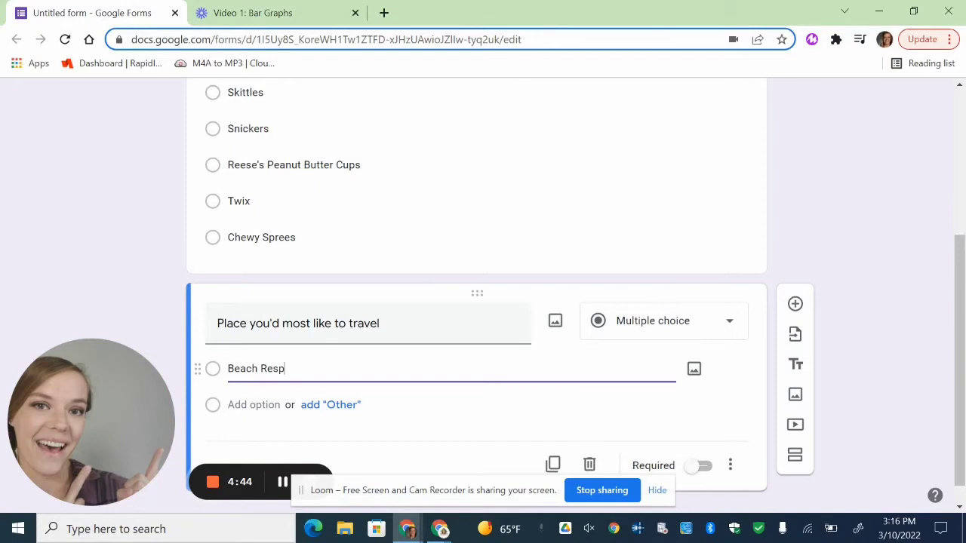
text(t)
key(Return)
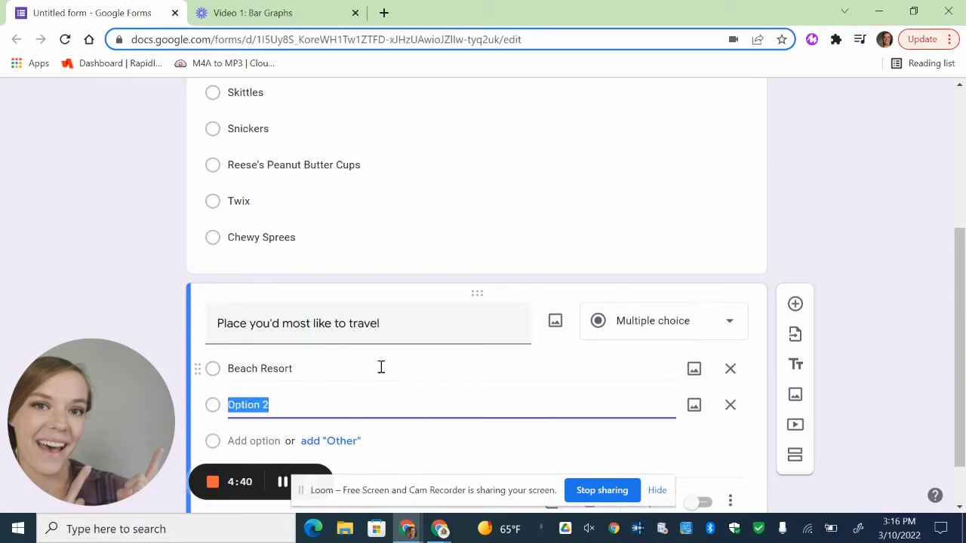
- Name the travel question's second answer option "Ski Mountain" and add a third option below it
text(Ski )
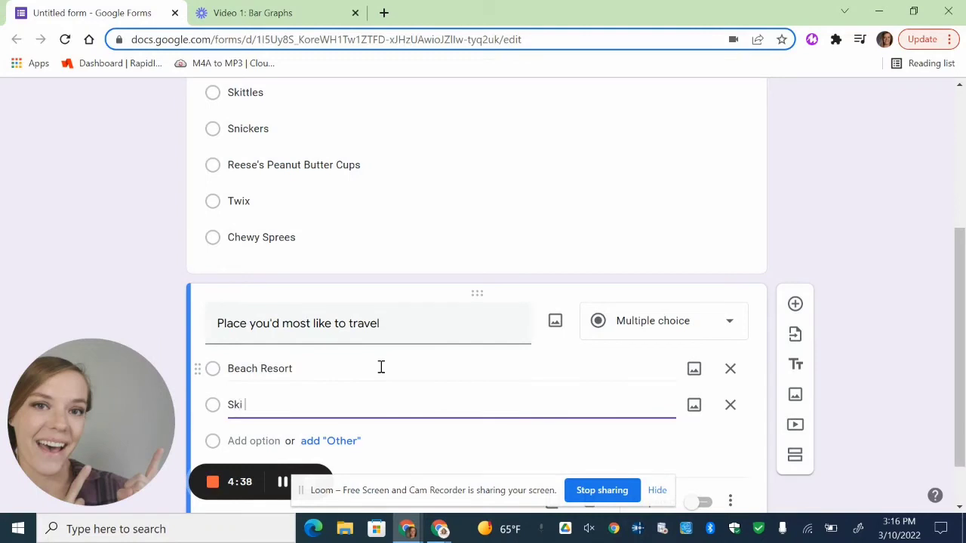
text(Mountain)
key(Return)
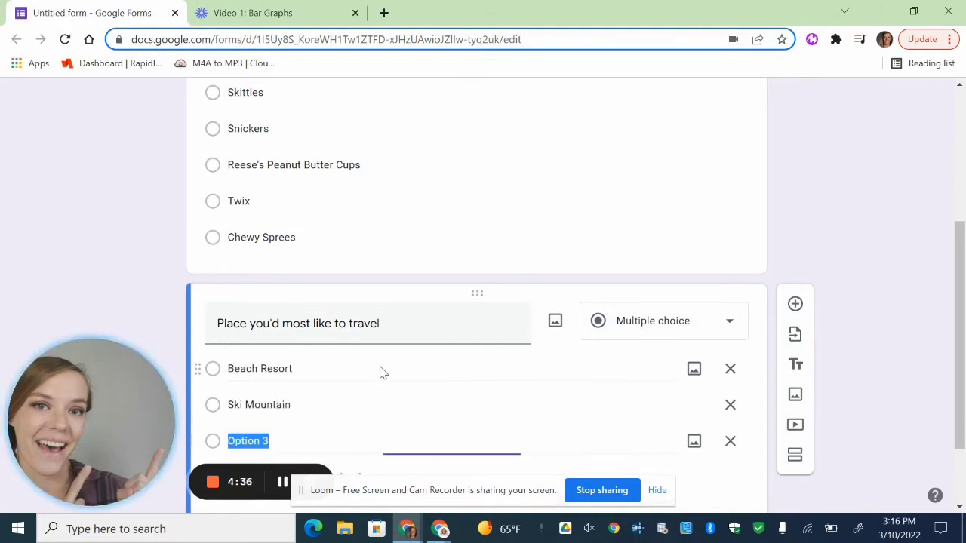
click(587, 255)
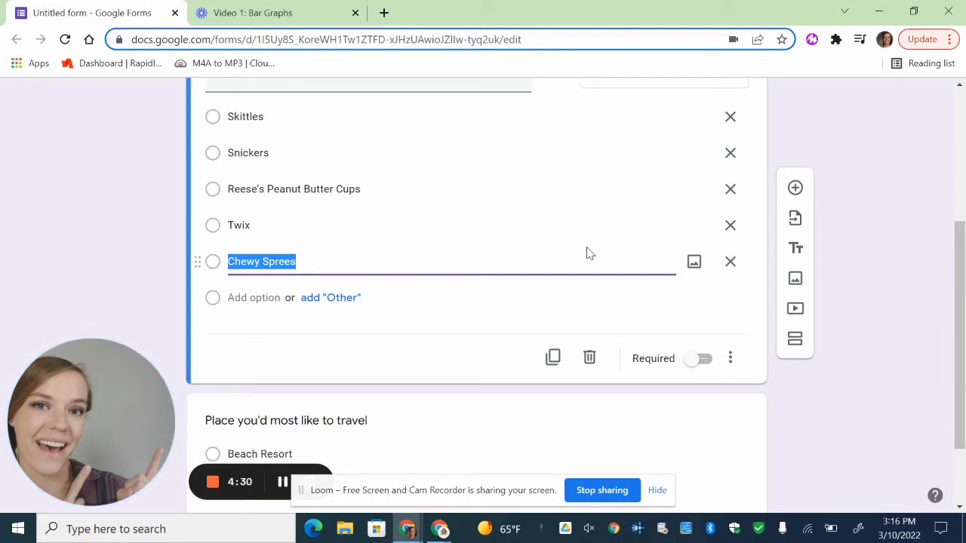
key(Escape)
scroll(587, 255, down, 1)
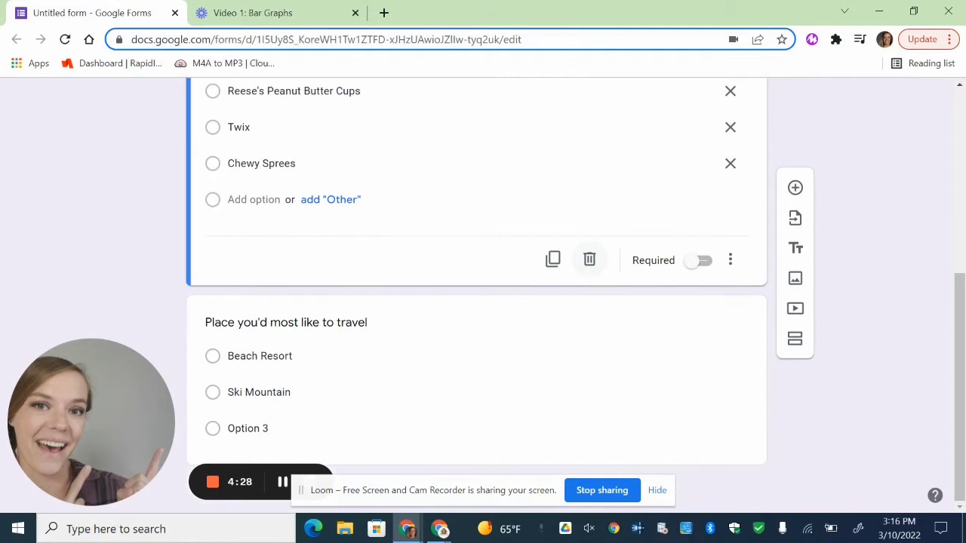
- Name the third answer option of the travel question "City Downtown"
click(247, 428)
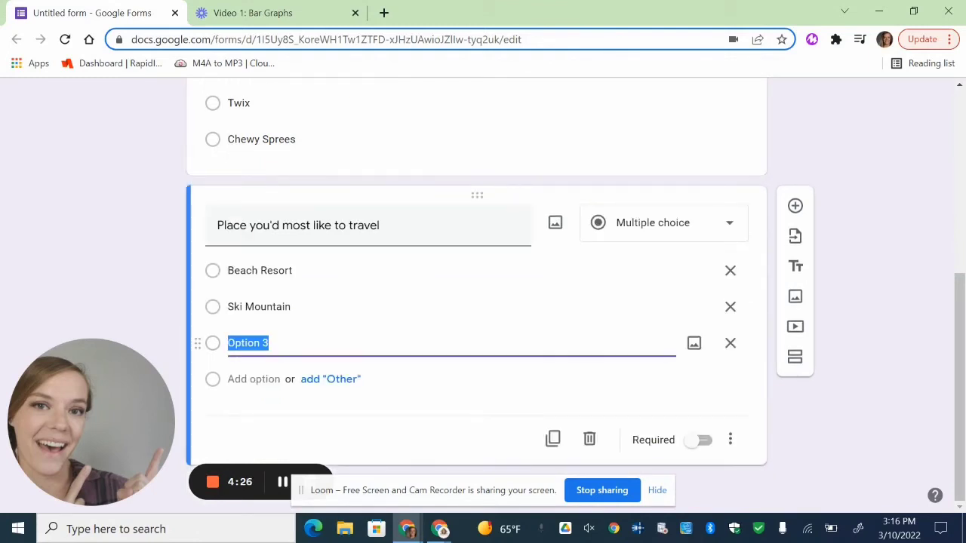
text(Downtown Ci)
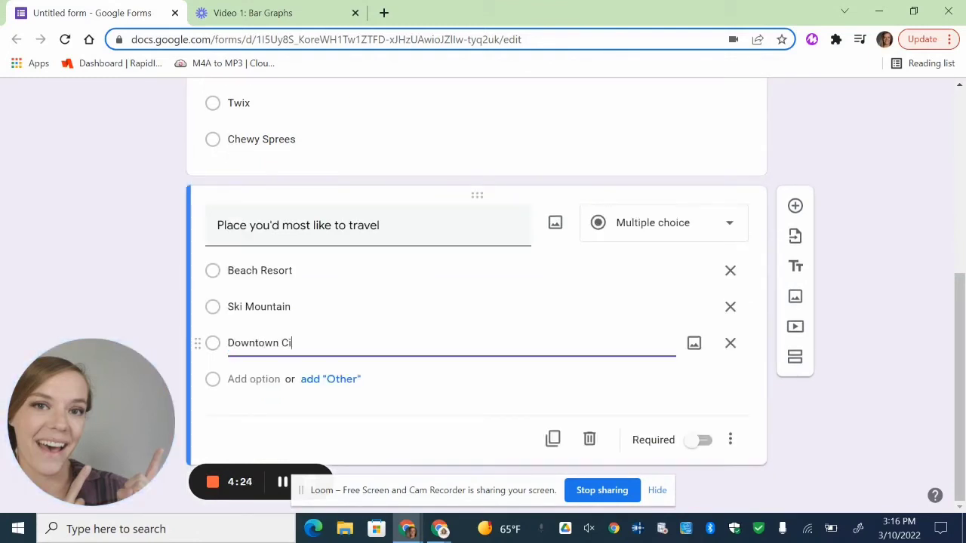
text(ty)
key(BackSpace)
key(BackSpace)
key(BackSpace)
key(BackSpace)
key(BackSpace)
key(BackSpace)
key(BackSpace)
key(BackSpace)
key(BackSpace)
key(BackSpace)
key(BackSpace)
key(BackSpace)
text(City Downtow)
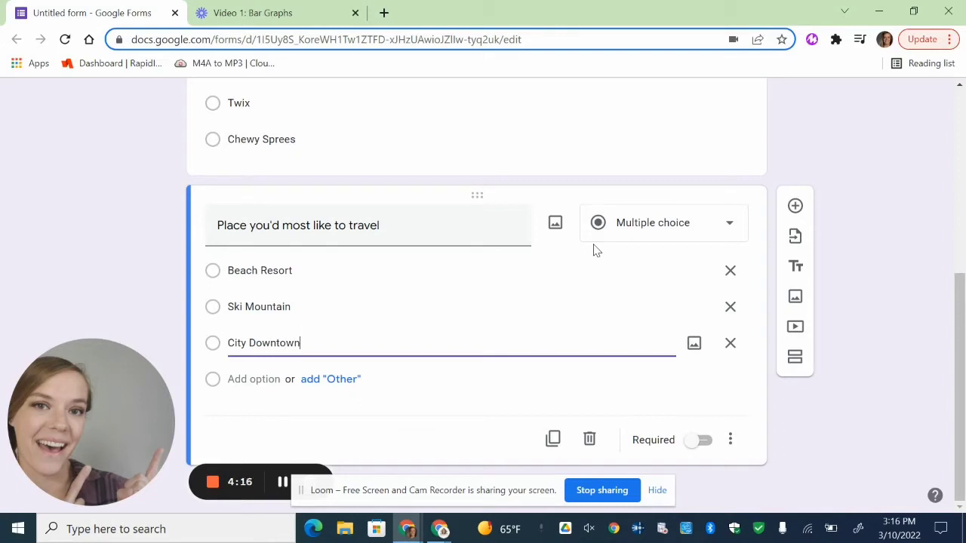
- Add "Lake Cabin" as the fourth answer option of the travel question
key(Return)
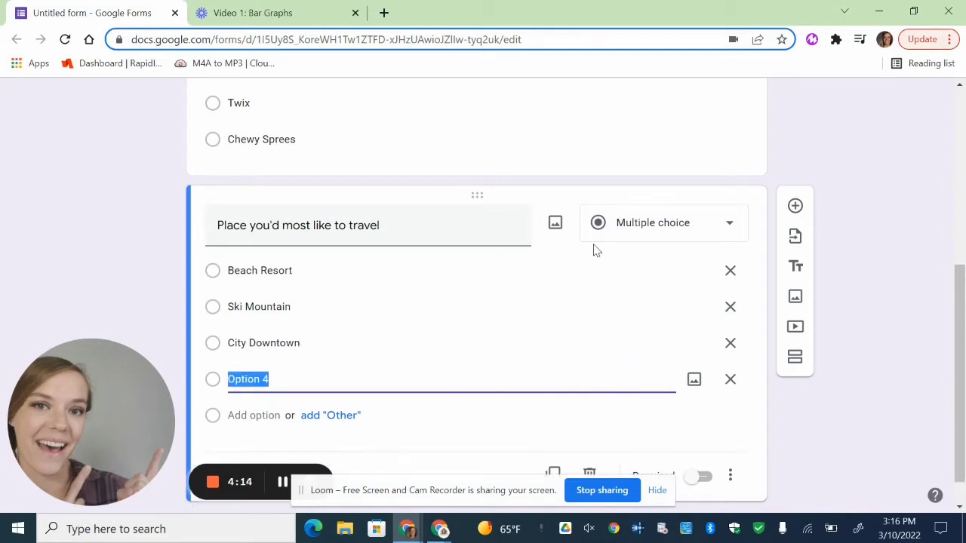
text(Lake House)
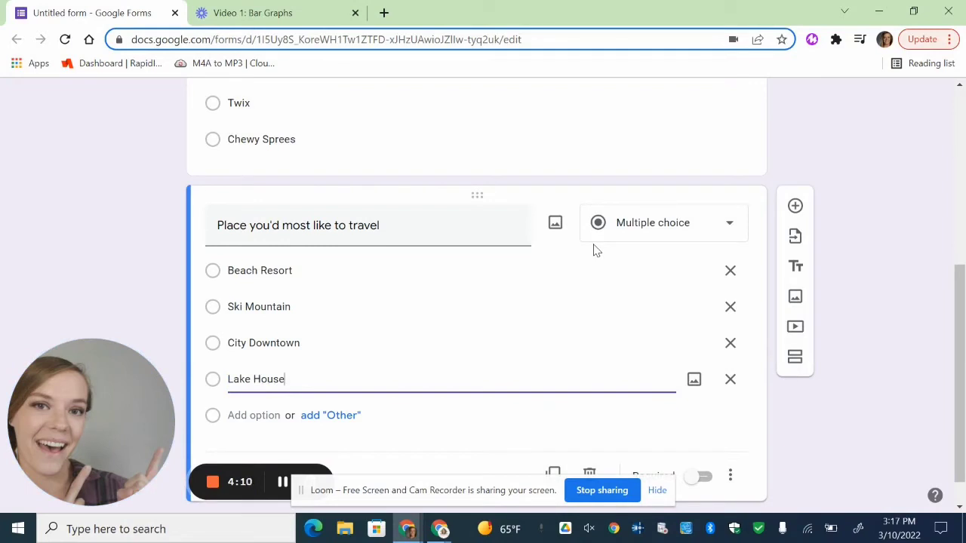
key(BackSpace)
key(BackSpace)
key(BackSpace)
key(BackSpace)
key(BackSpace)
text(Cabin)
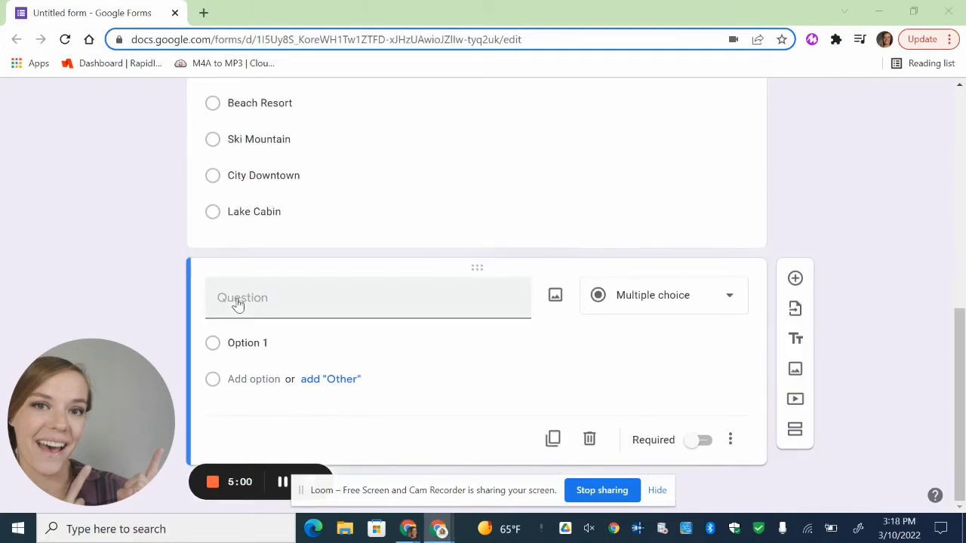
- Title the new blank question "Favorite Sport to Watch" and set its type to Multiple choice
click(238, 300)
text(Fav)
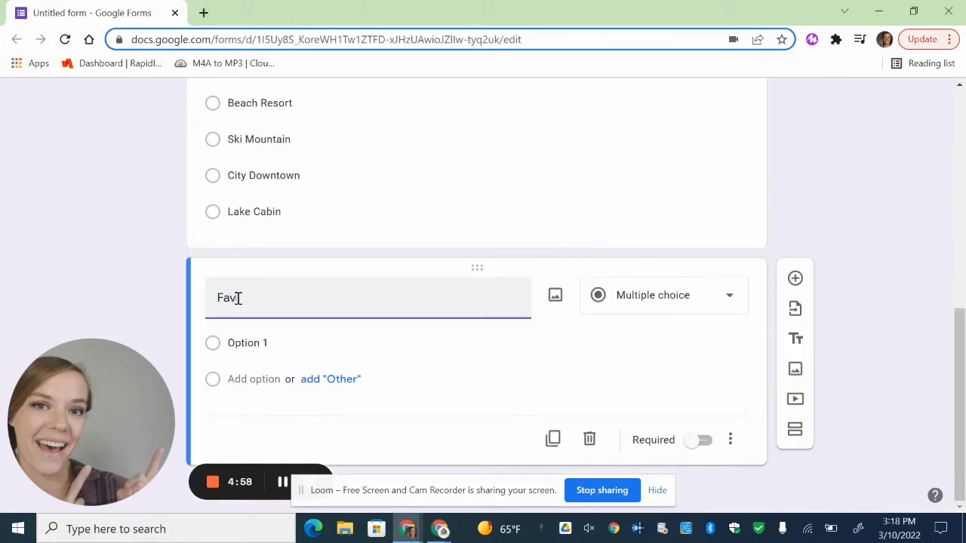
text(orite S)
text(port to Watch)
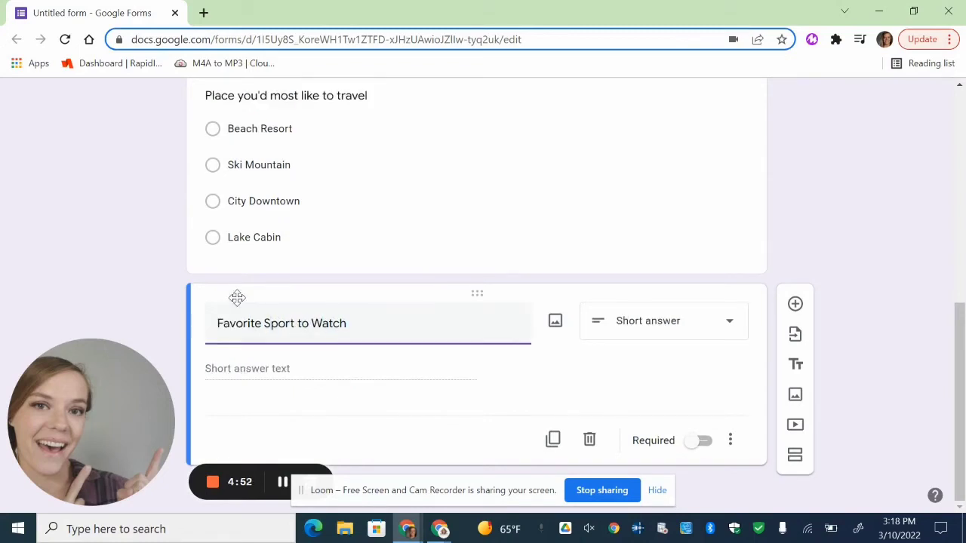
click(623, 336)
click(643, 206)
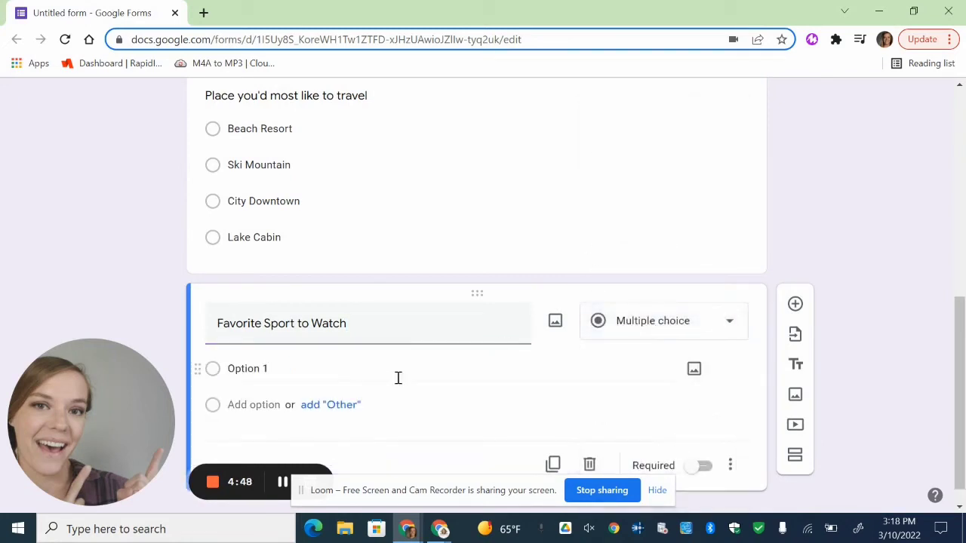
- Enter "Basketball", "Football" and "Tennis" as the first three answer options of the sport question
click(297, 375)
text(Ba)
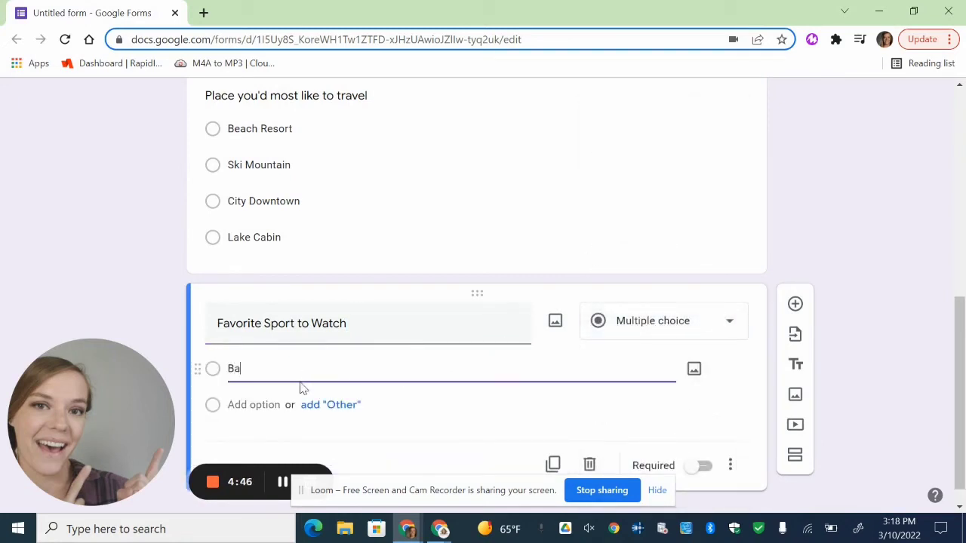
text(sketball)
key(Return)
text(Footb)
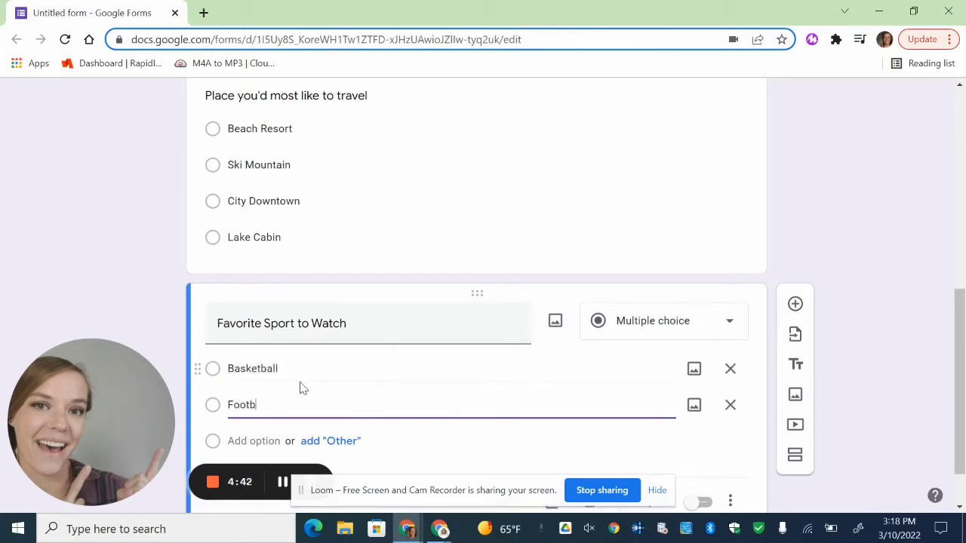
text(all)
key(Return)
text(Tennis)
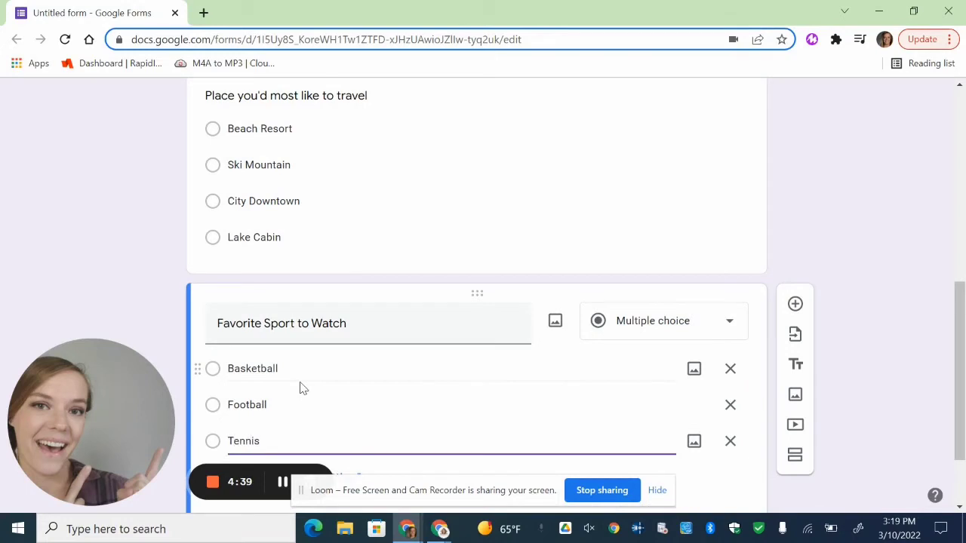
- Add "Soccer" and "Swimming" as the fourth and fifth answer options of the sport question
scroll(299, 387, down, 1)
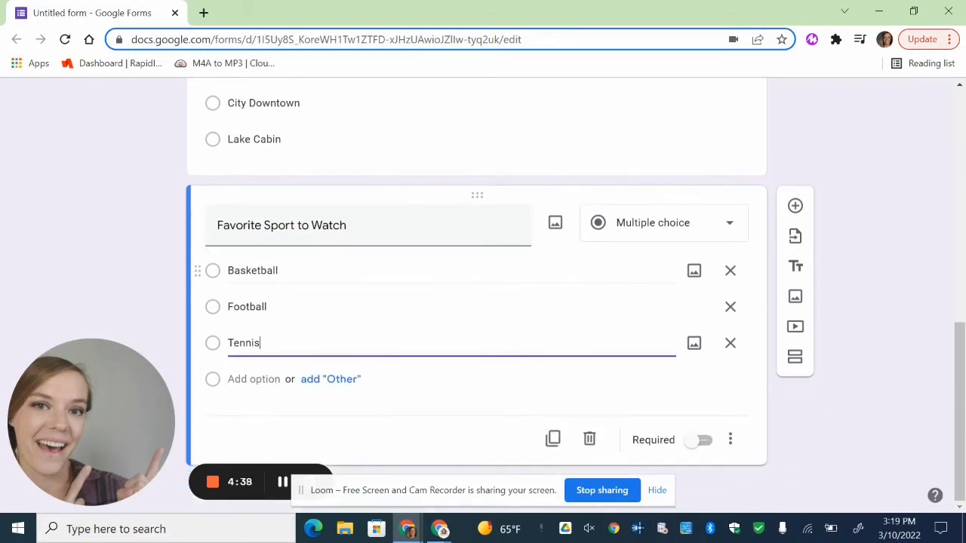
key(Return)
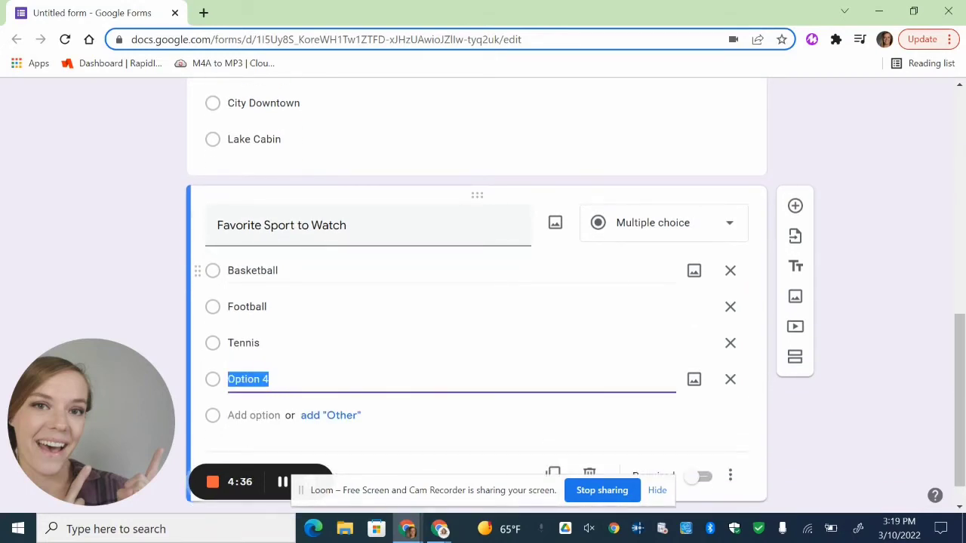
text(Soccer)
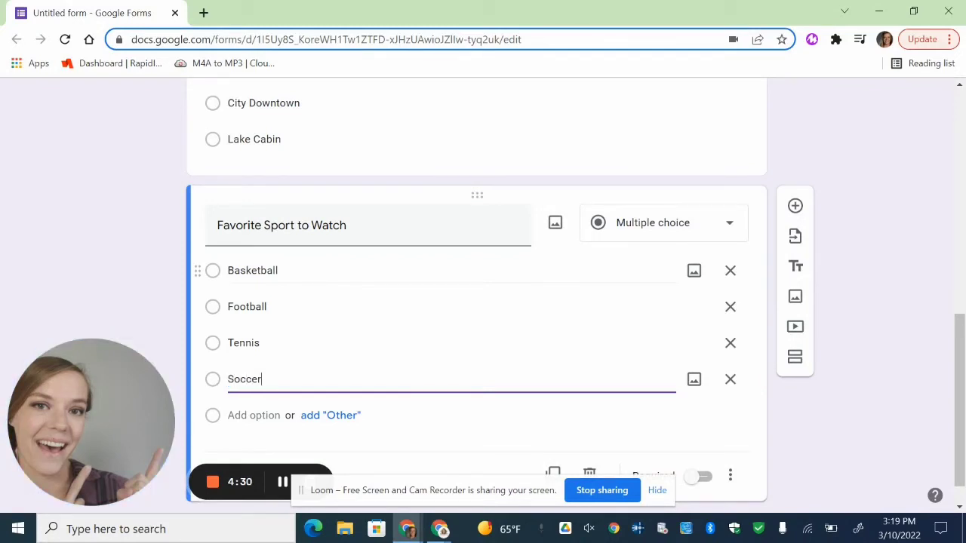
key(Return)
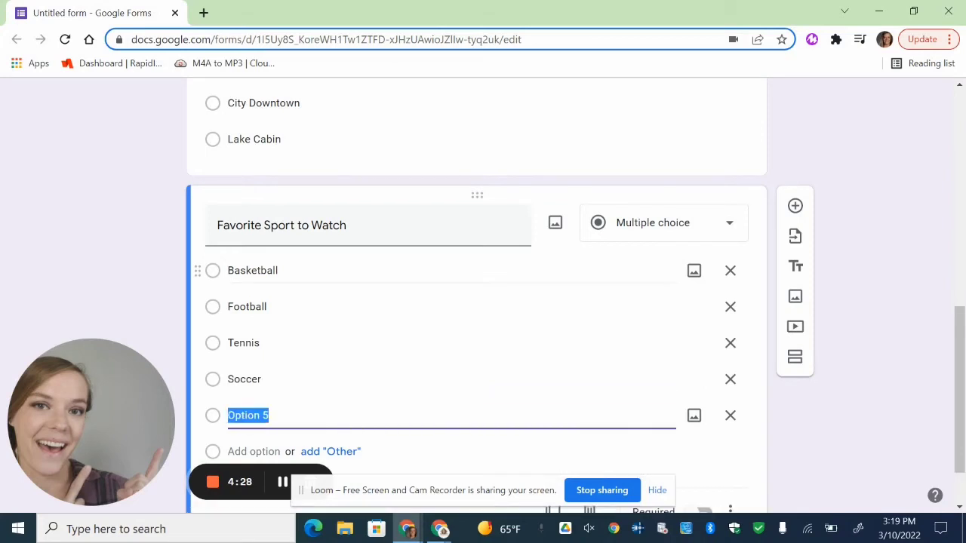
text(Swimming)
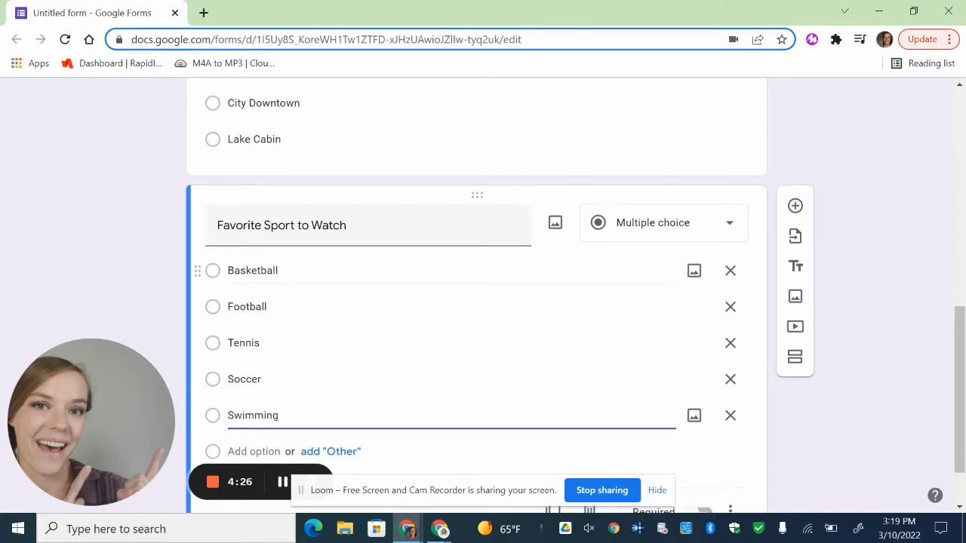
- Add a "Favorite Season" question below the sport question, with "Fall" and "Winter" as its first two answer options
scroll(477, 301, down, 1)
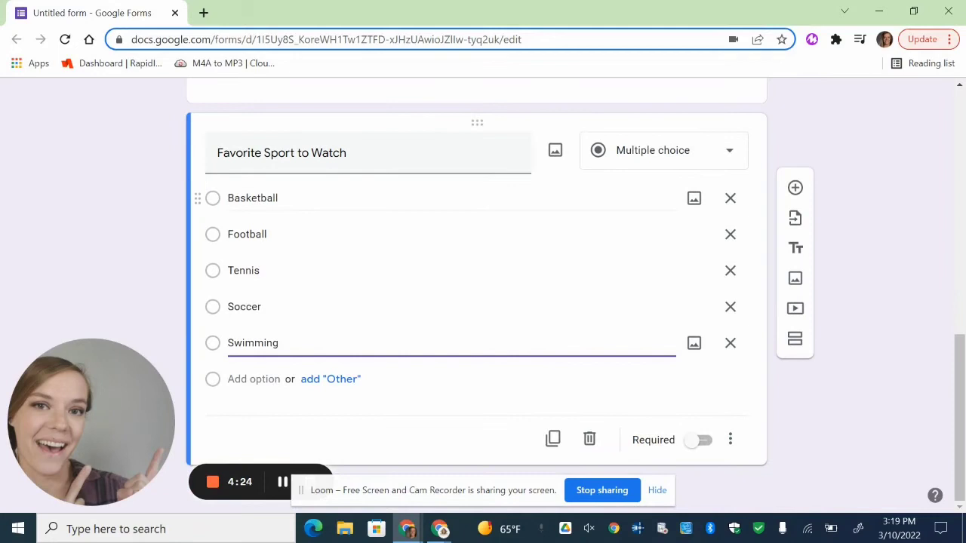
click(795, 187)
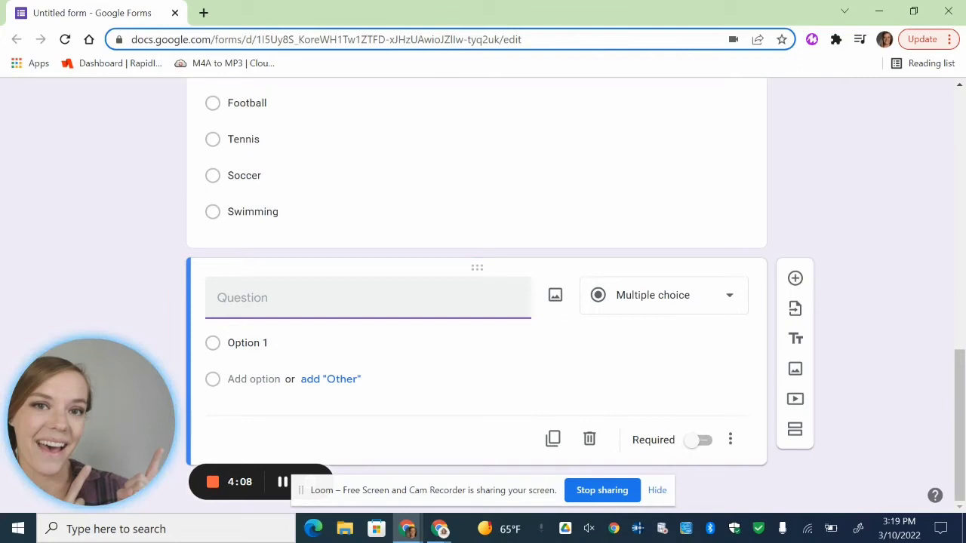
text(Favorite Season)
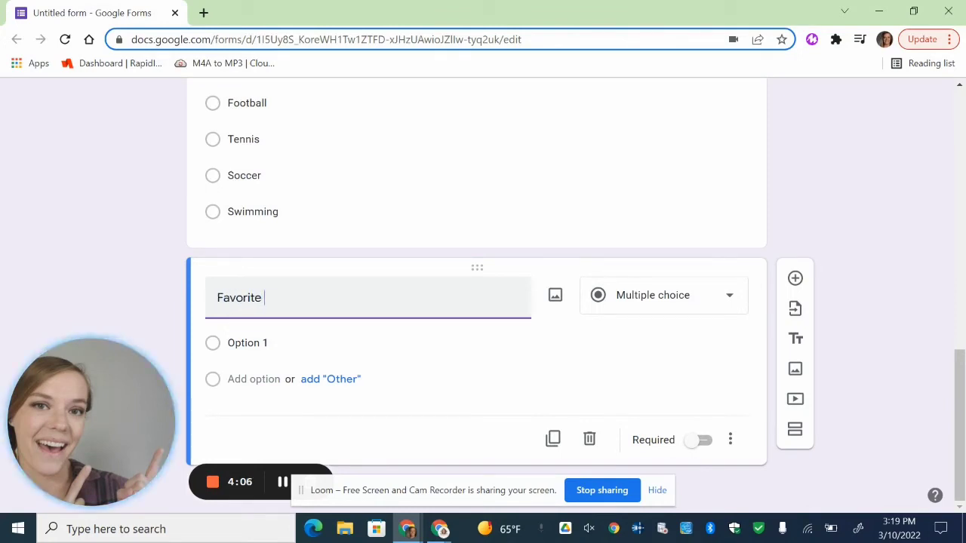
click(258, 344)
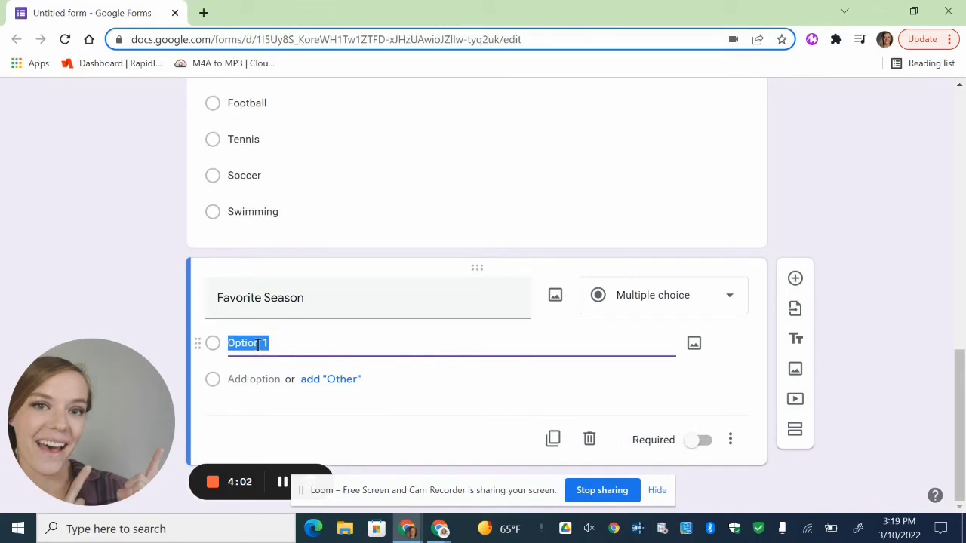
text(Fall)
key(Return)
text(Winter)
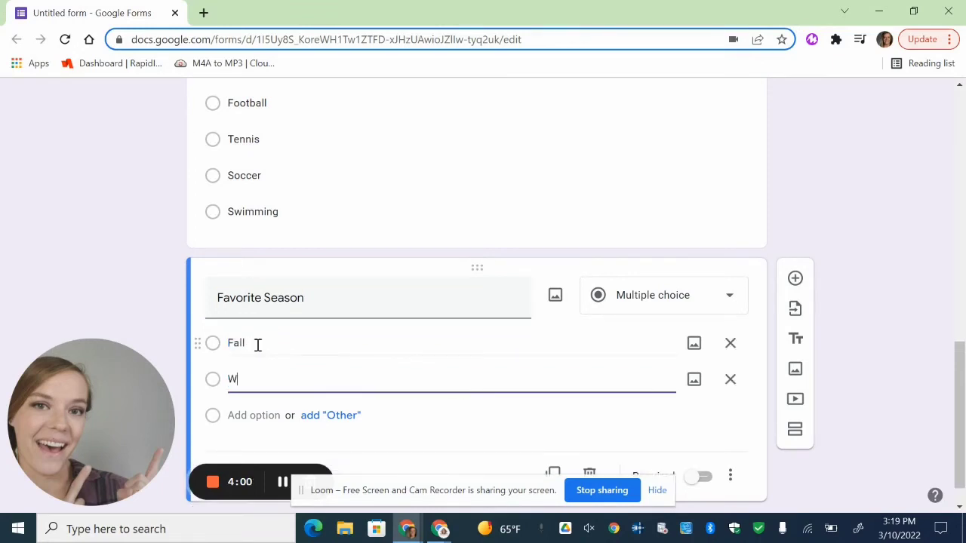
- Add "Spring" and "Summer" as the third and fourth answer options of the Favorite Season question
key(Return)
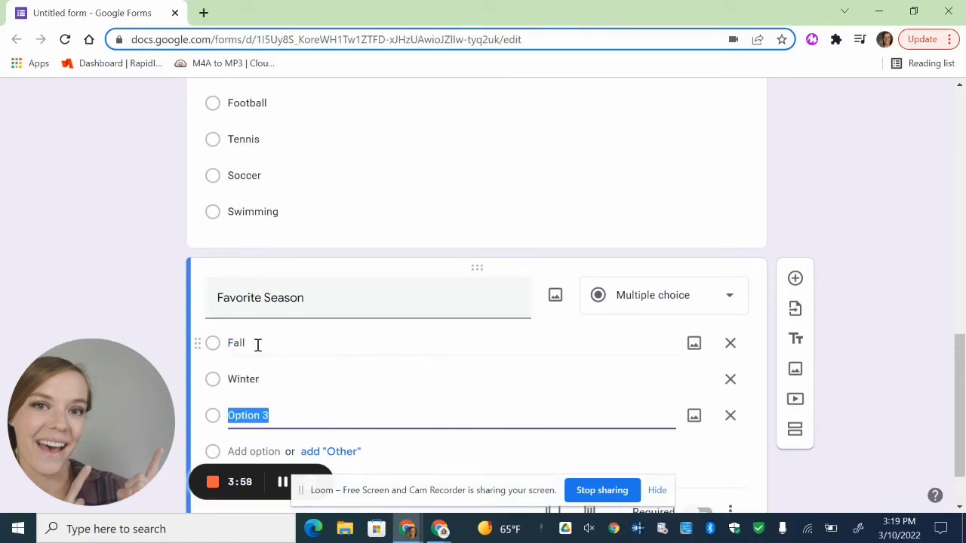
text(Spring)
key(Return)
text(Su)
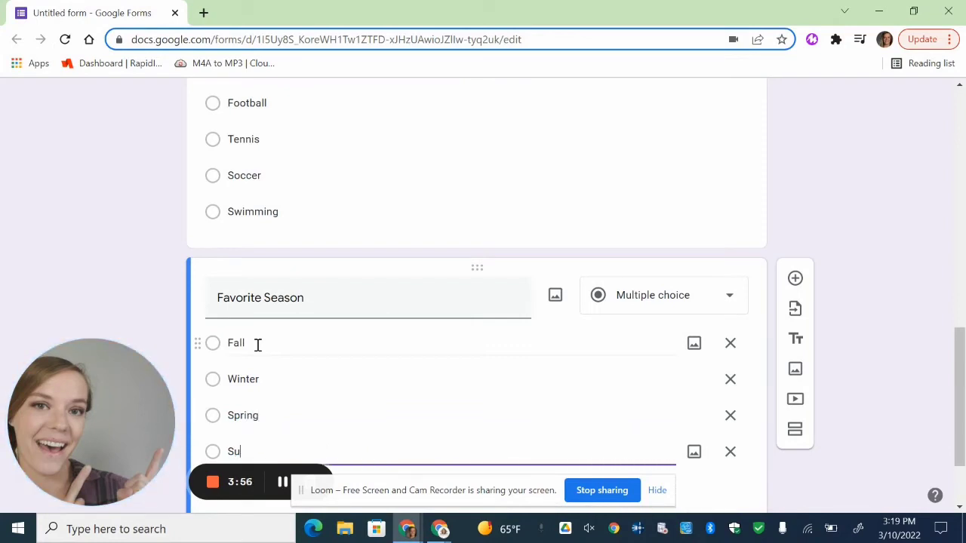
text(mmer)
scroll(257, 345, down, 1)
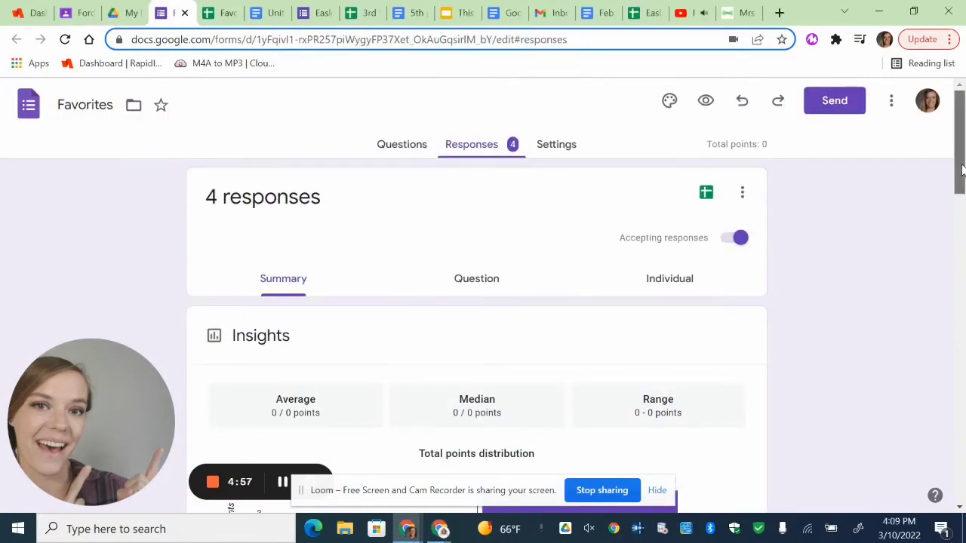
- Examine the bar graphs in the Favorites form's response summary, going through the candy, travel and sport questions
drag(962, 171, 963, 280)
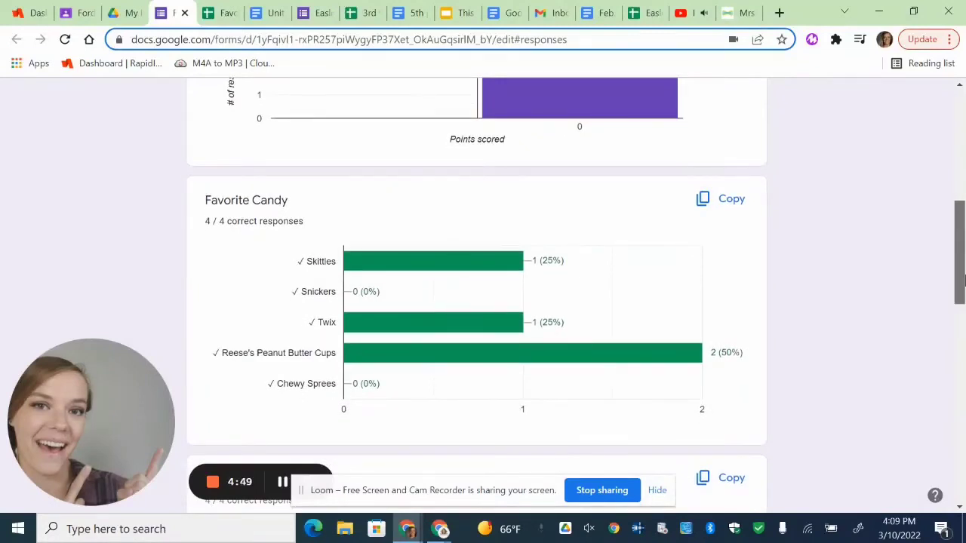
drag(963, 281, 964, 344)
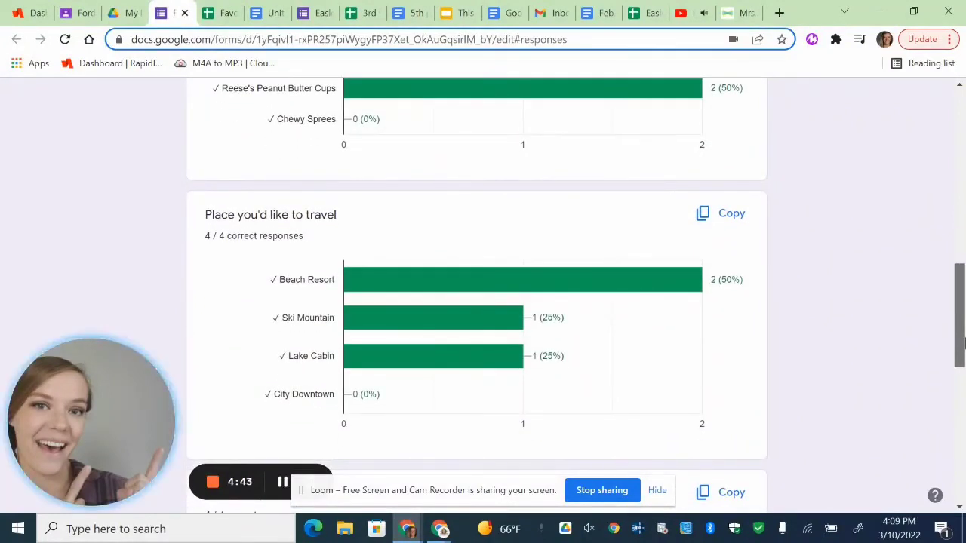
drag(963, 343, 963, 414)
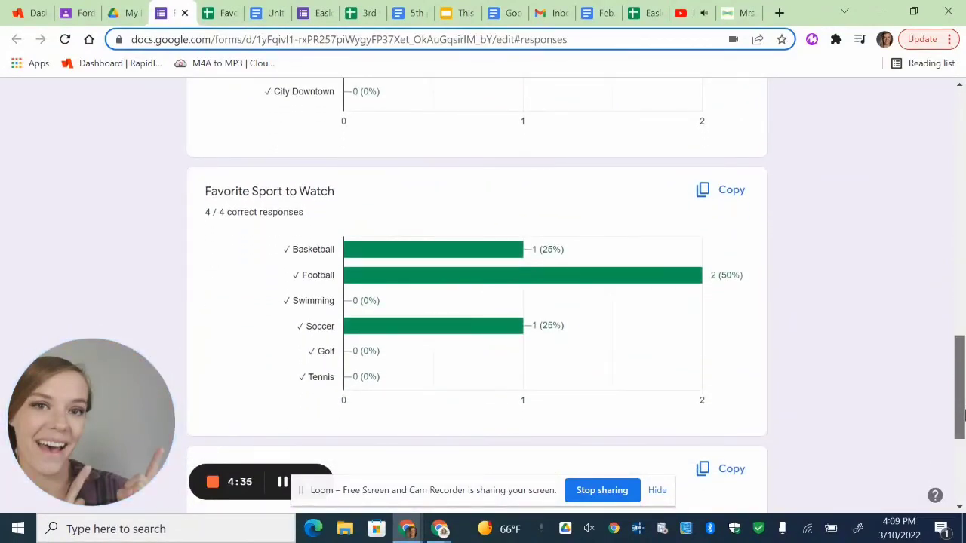
drag(963, 414, 961, 483)
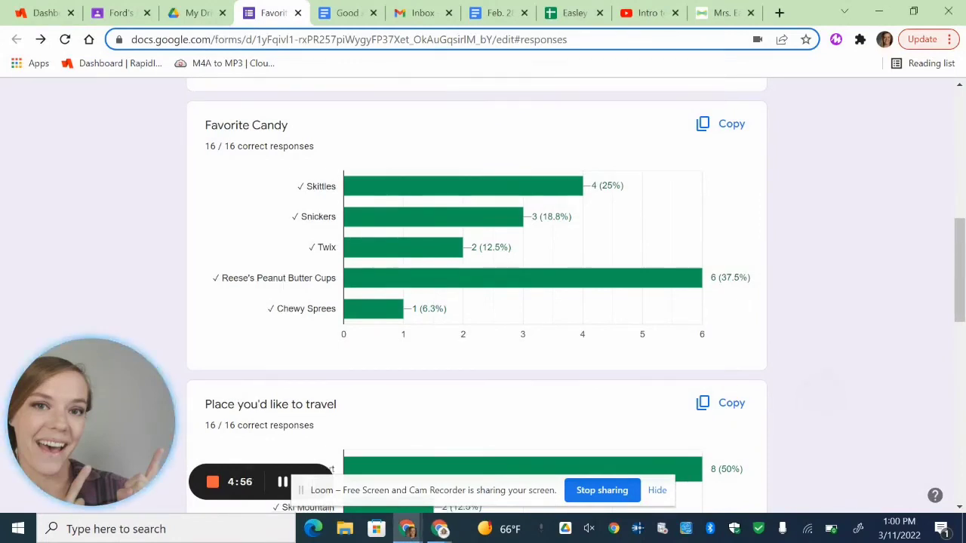
scroll(619, 439, down, 1)
scroll(477, 297, down, 2)
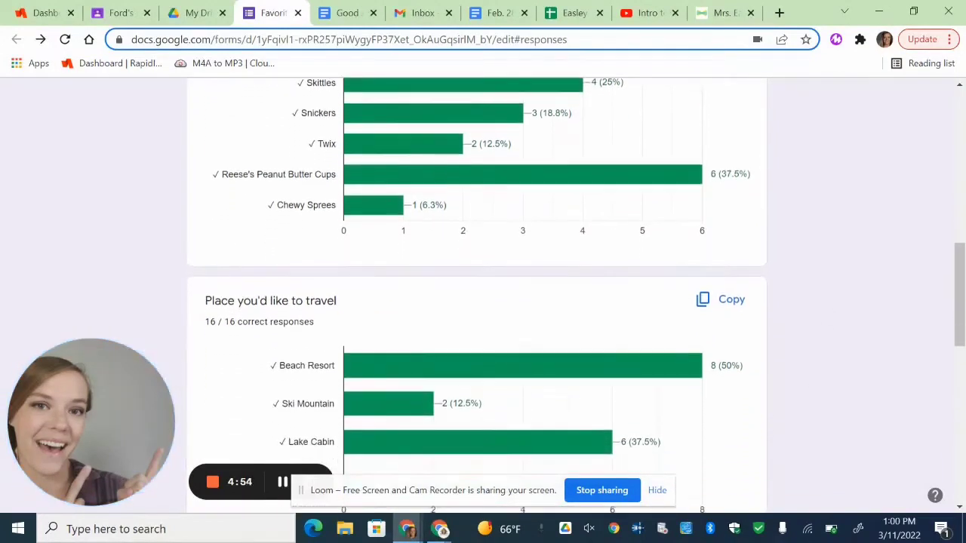
scroll(483, 294, down, 1)
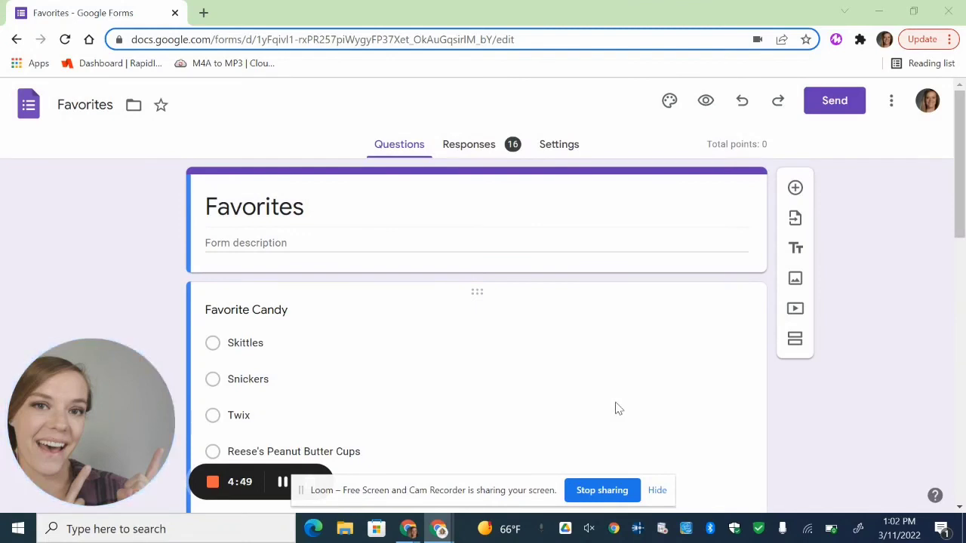
- Open the Favorites form's response summary and examine the Favorite Candy and "Place you'd like to travel" bar graphs
click(469, 146)
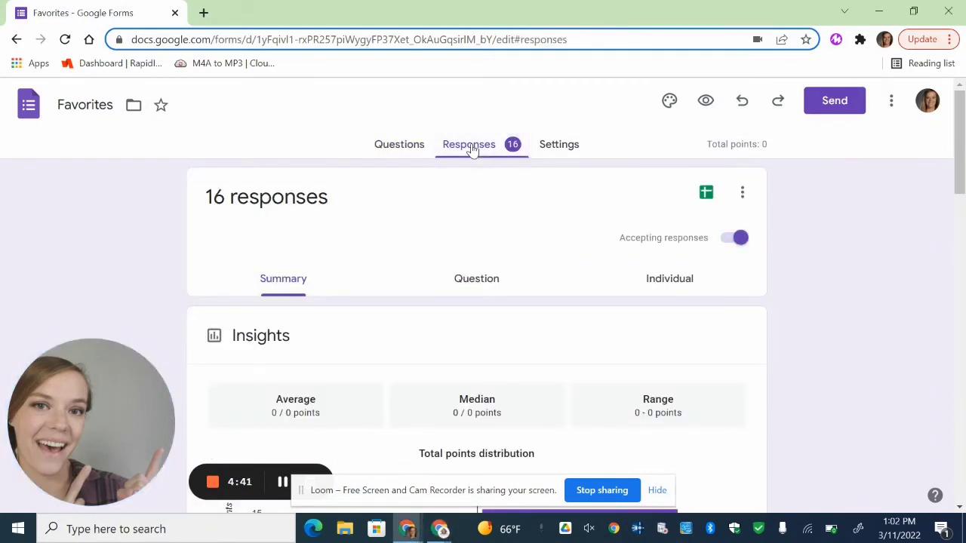
scroll(472, 149, down, 1)
scroll(477, 302, down, 3)
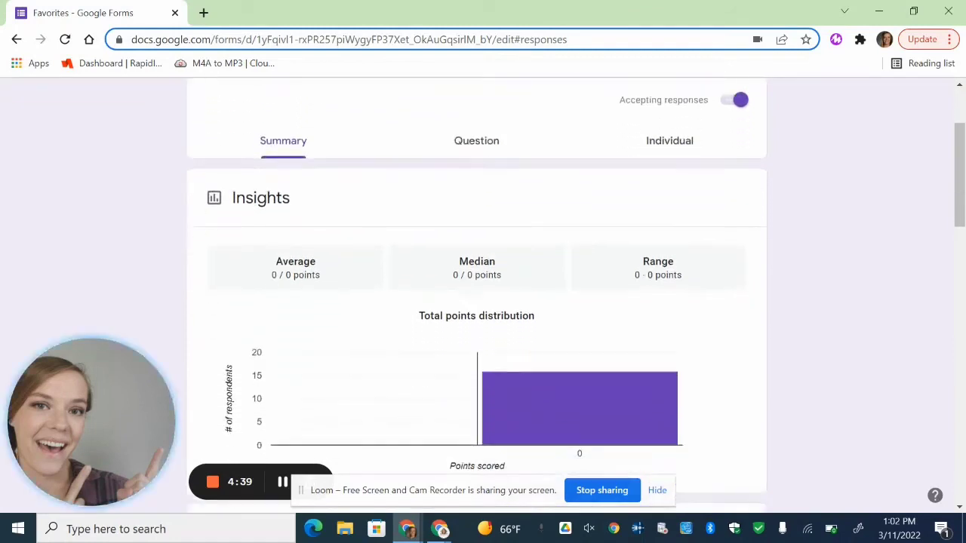
scroll(477, 302, down, 4)
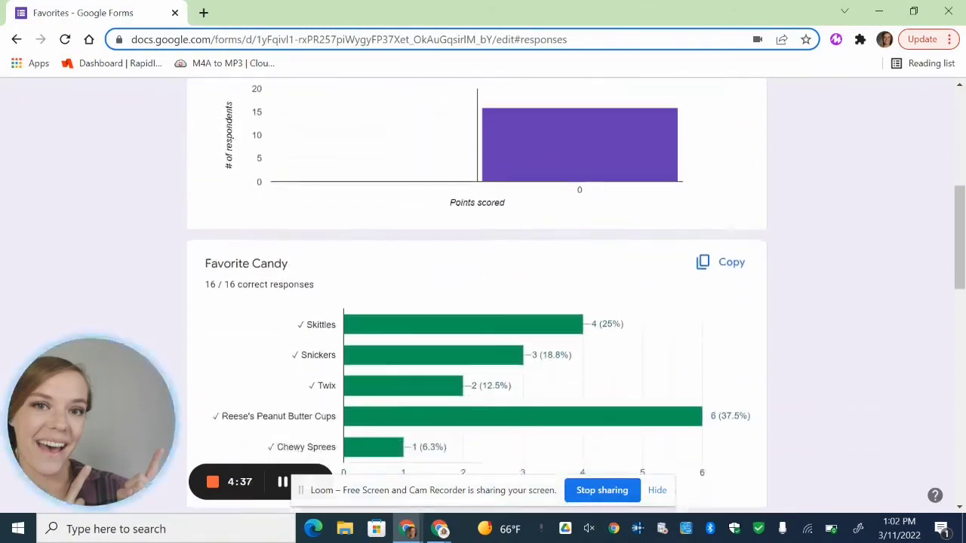
scroll(331, 470, down, 1)
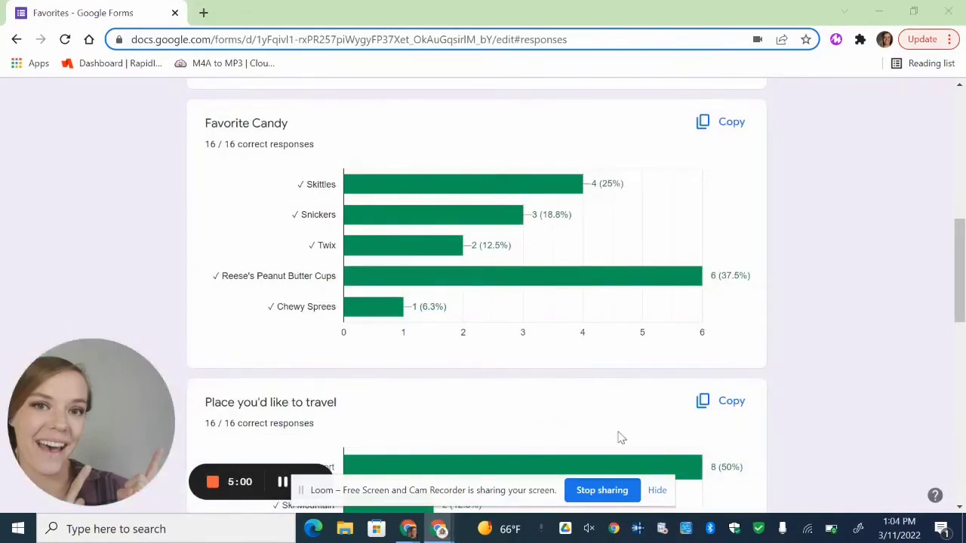
scroll(618, 436, down, 1)
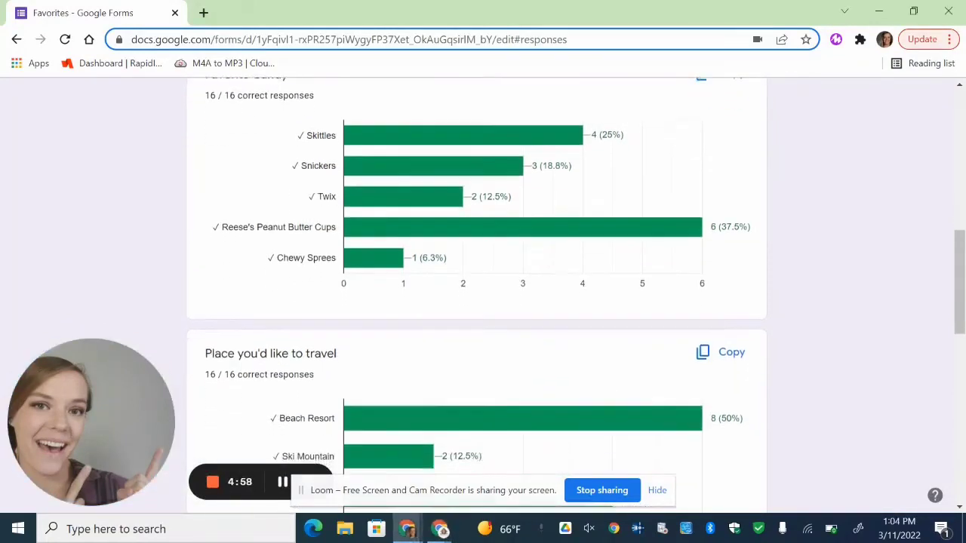
scroll(477, 295, down, 3)
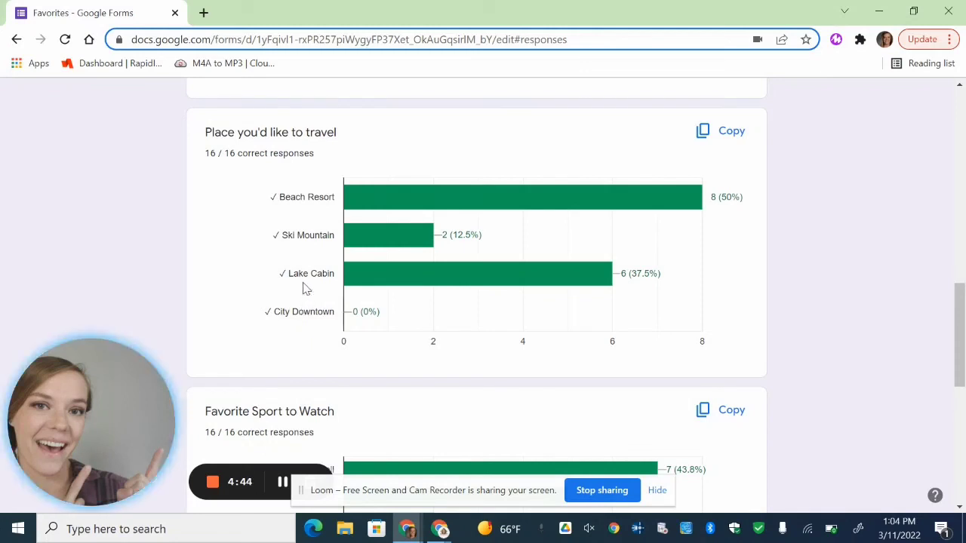
mouse_move(370, 196)
mouse_move(392, 241)
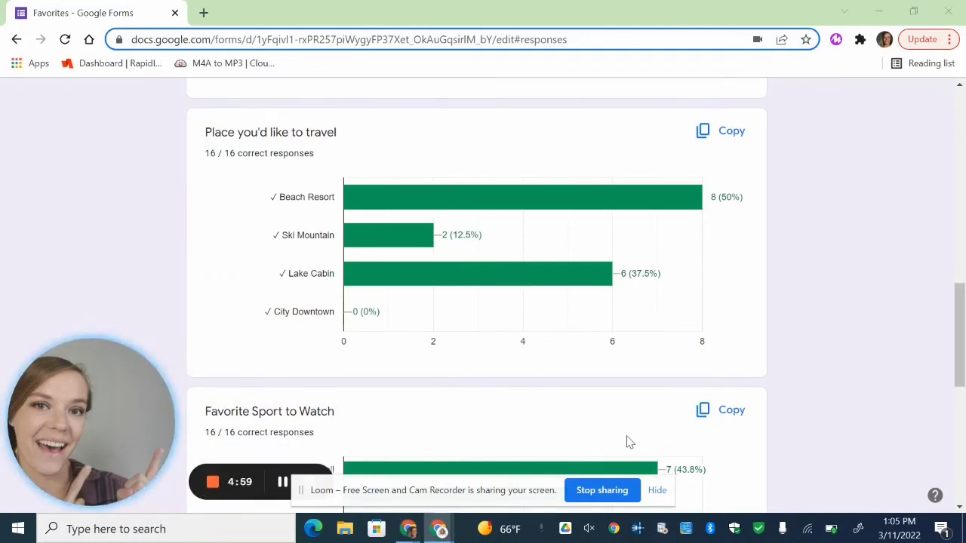
- Examine the Favorite Sport to Watch and Favorite Season bar graphs, checking the count for individual answer options
scroll(627, 442, down, 3)
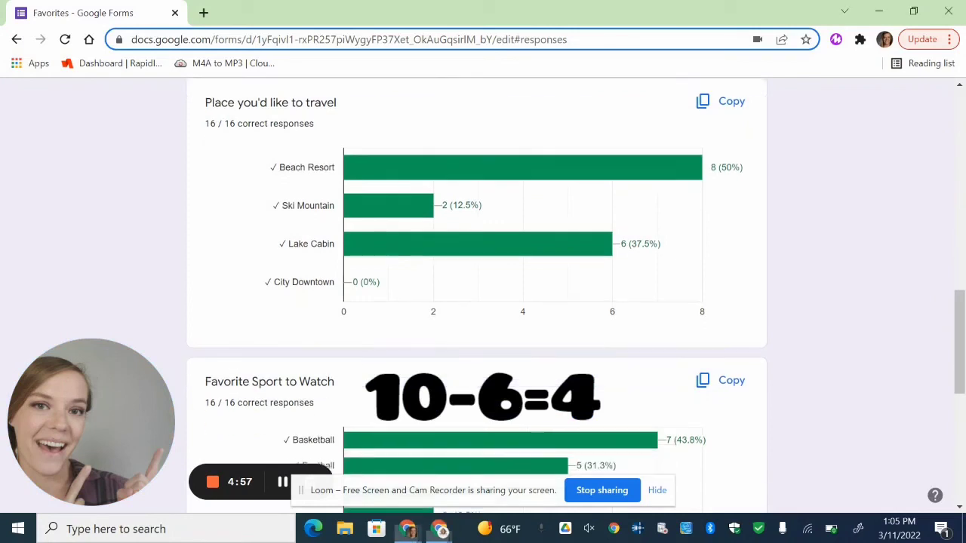
scroll(597, 334, down, 1)
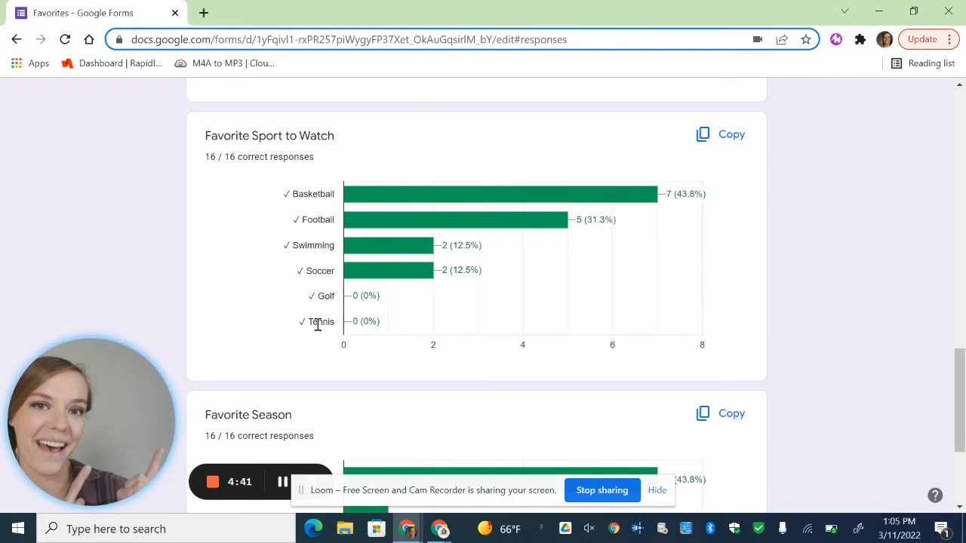
mouse_move(409, 198)
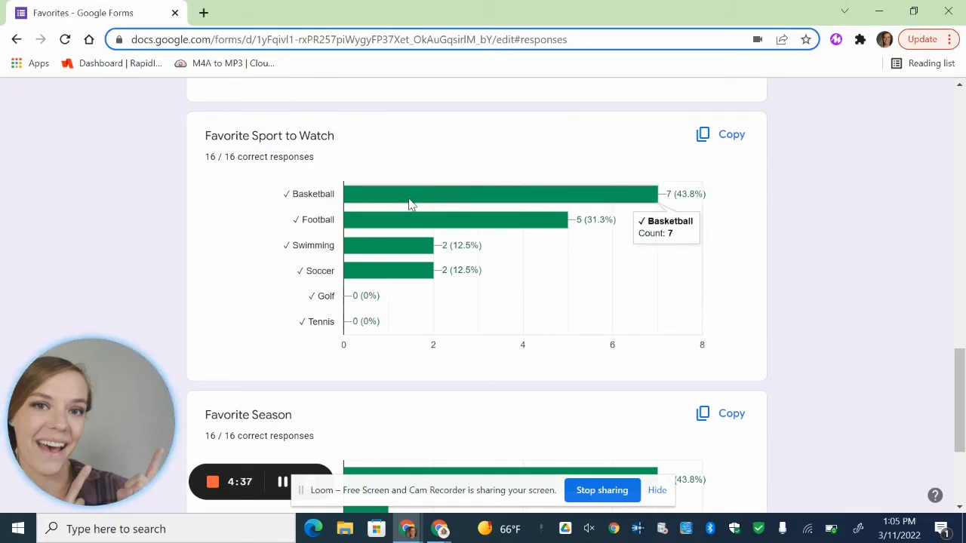
mouse_move(419, 225)
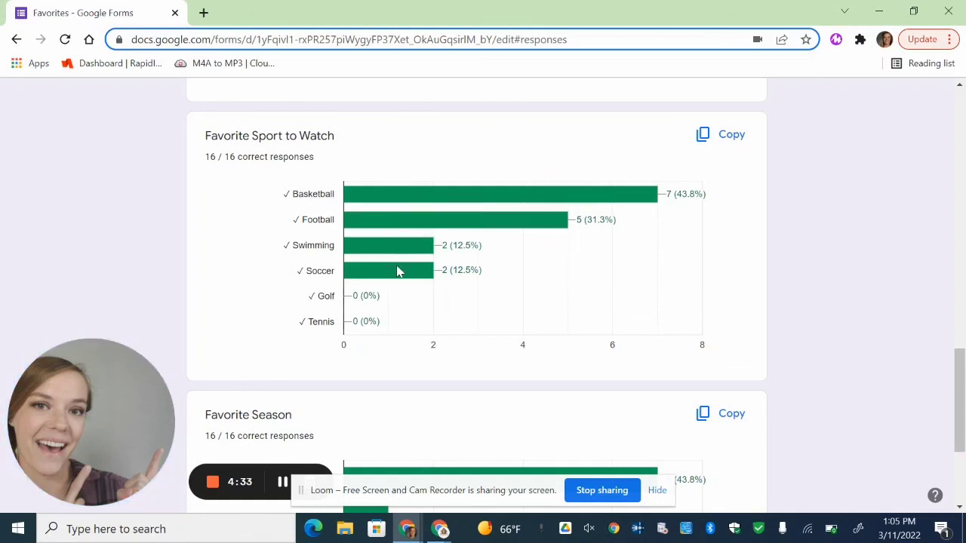
mouse_move(398, 273)
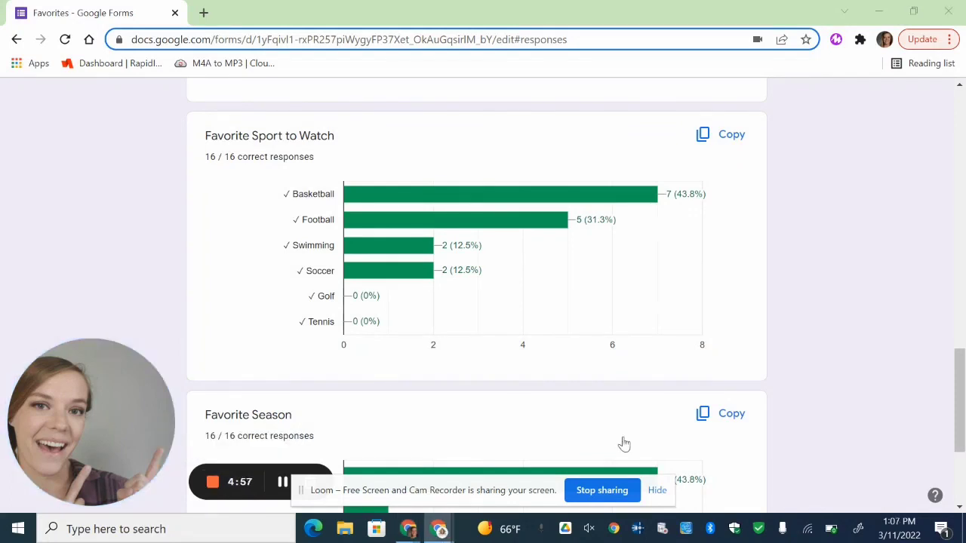
scroll(624, 444, down, 2)
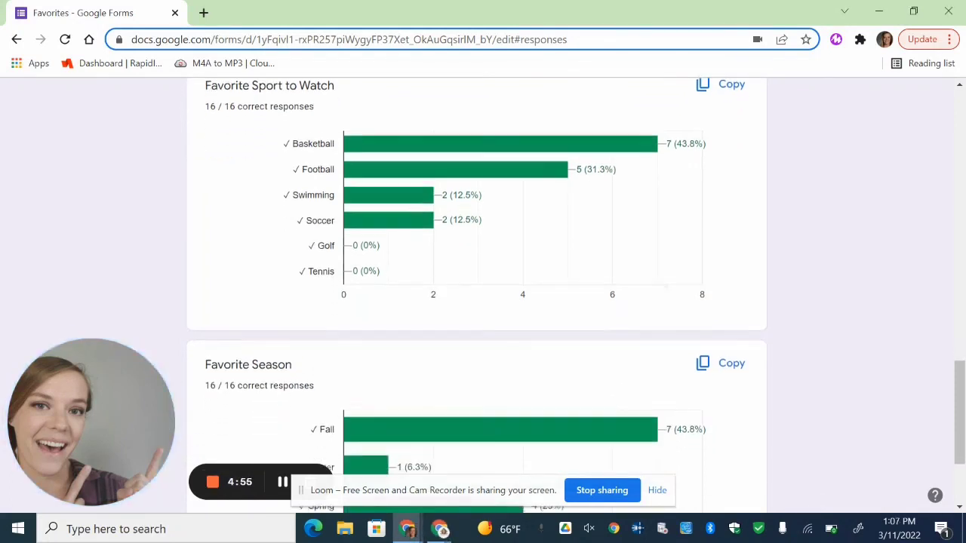
scroll(483, 289, down, 1)
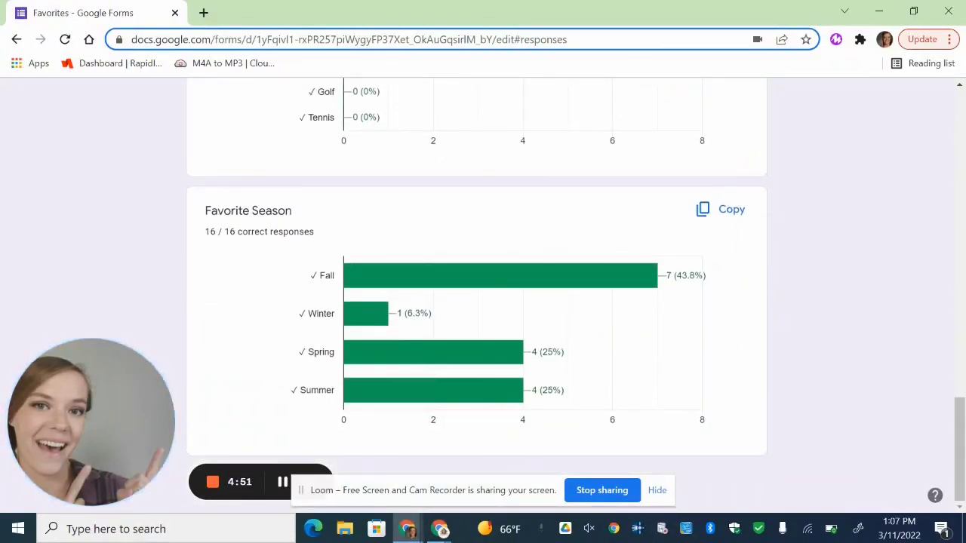
mouse_move(350, 389)
mouse_move(364, 282)
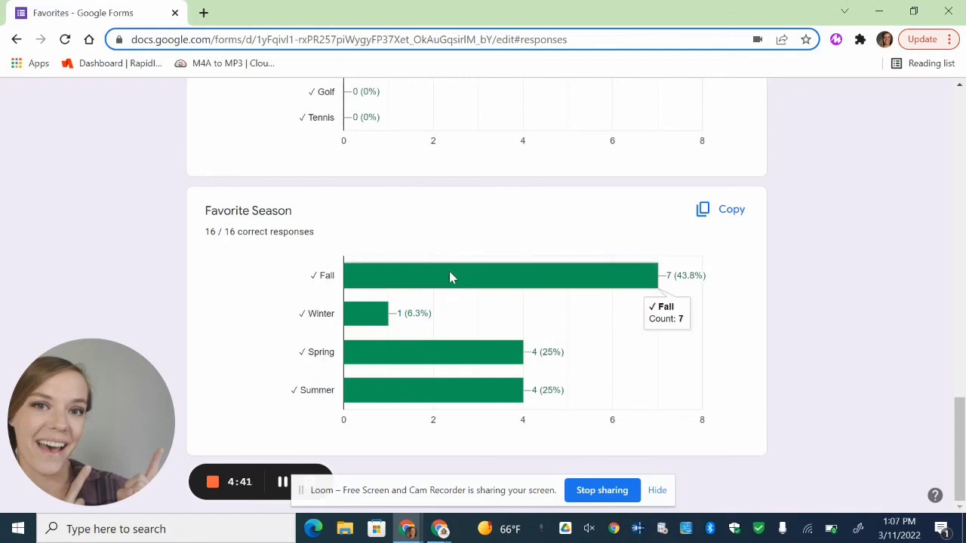
mouse_move(371, 320)
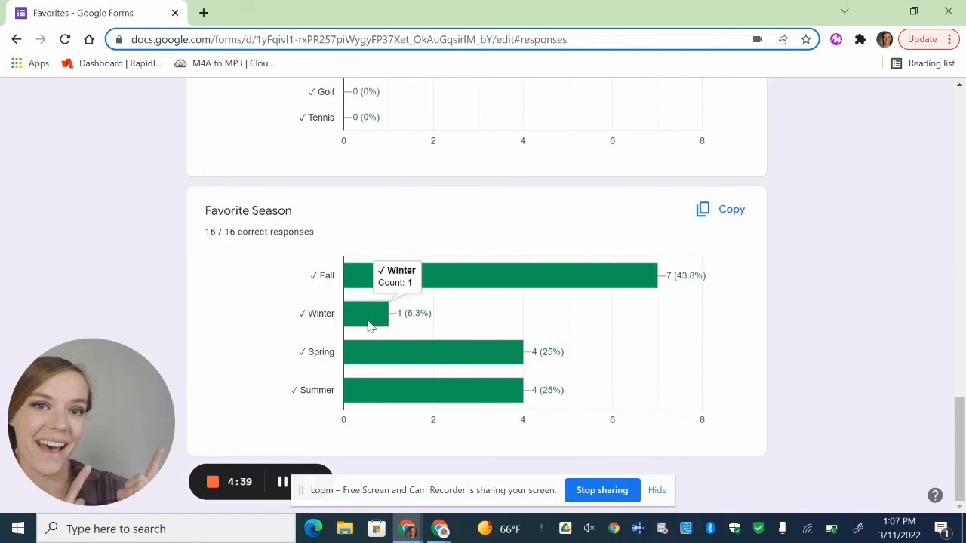
mouse_move(410, 358)
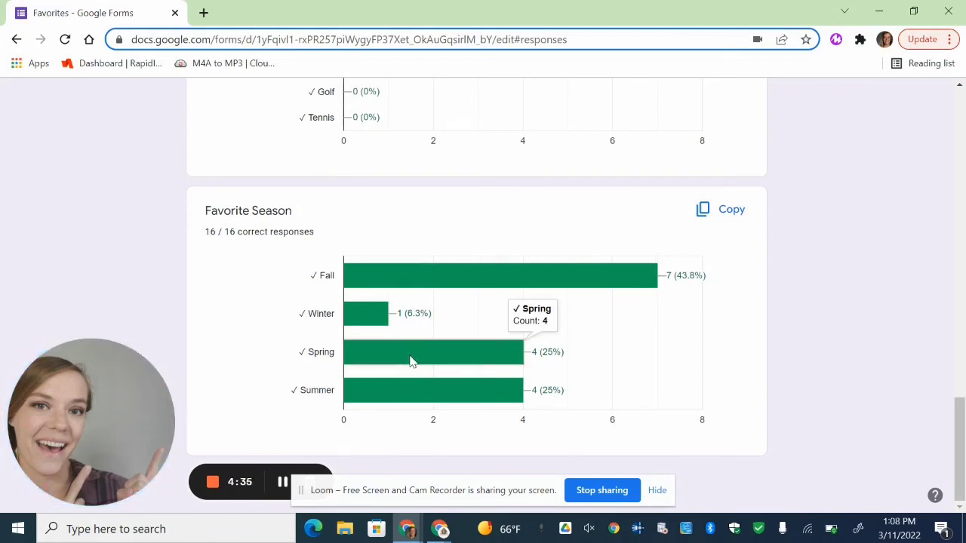
mouse_move(424, 388)
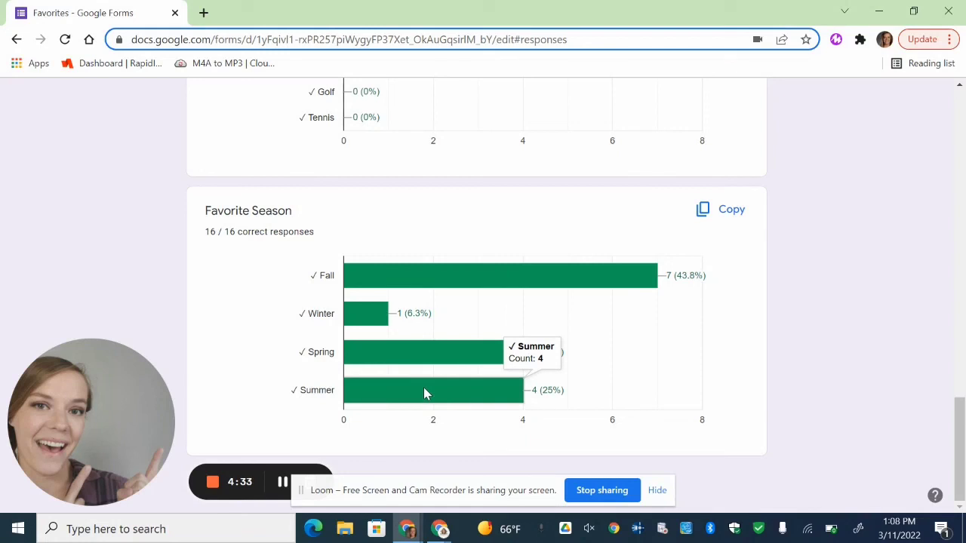